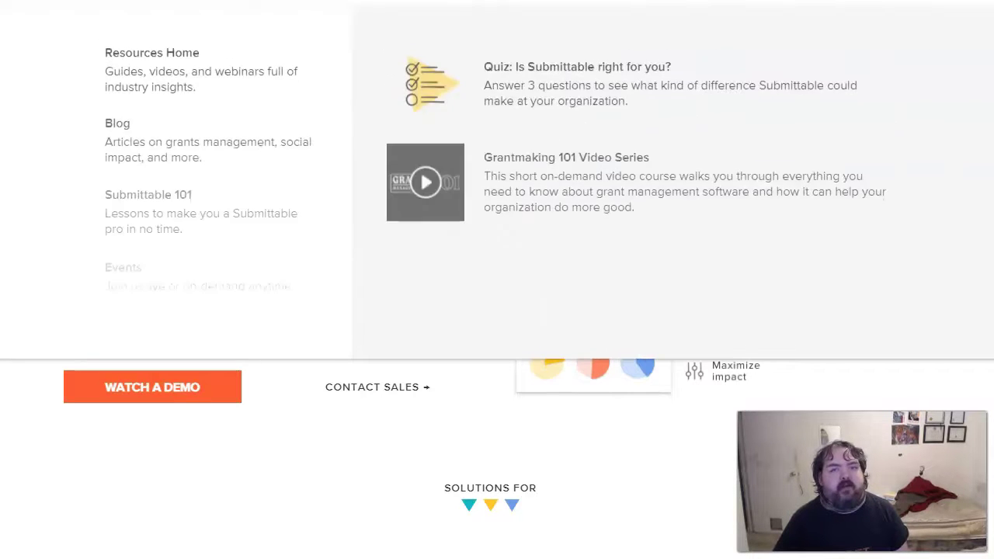
scroll(497, 280, down, 2)
scroll(497, 279, up, 2)
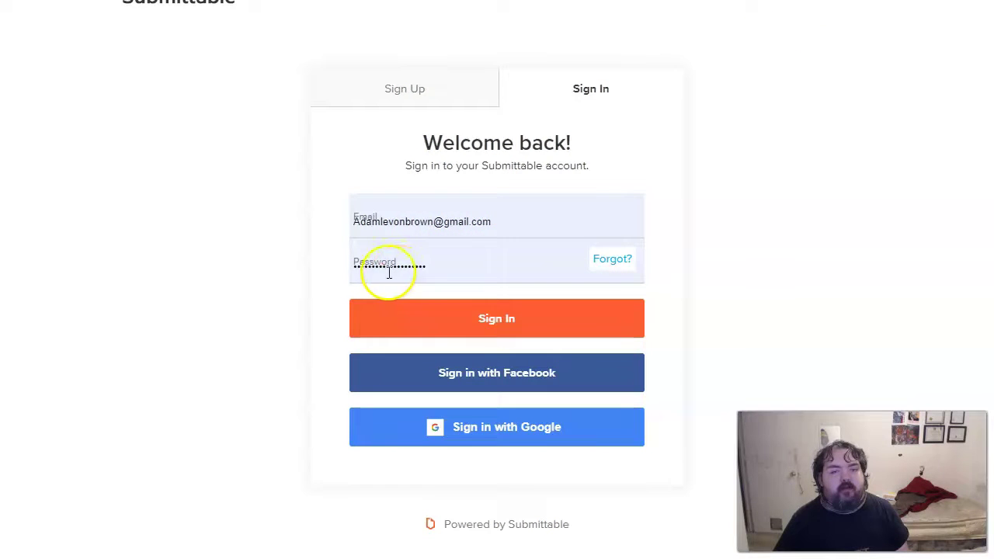
- Open the account sign-up form and look over its email, password and name fields
click(416, 92)
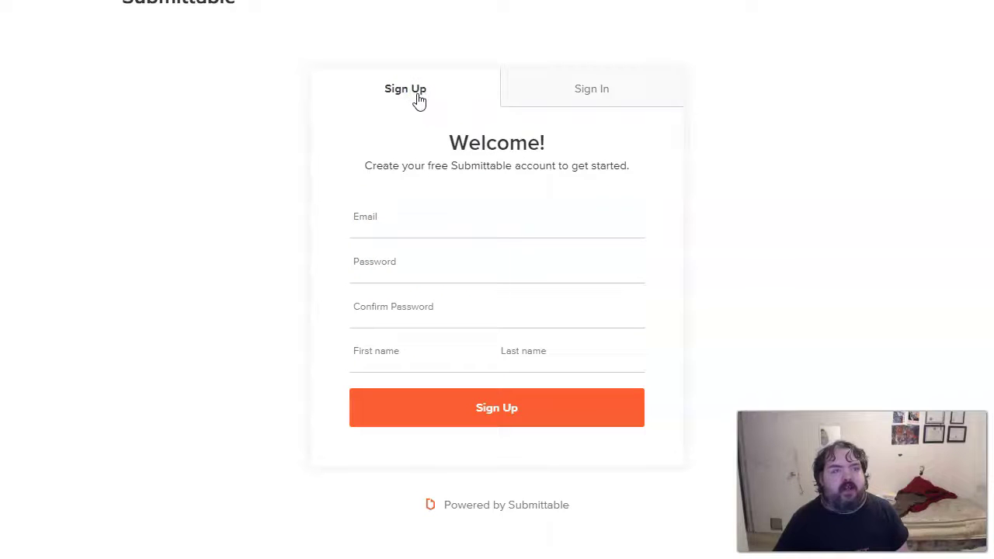
click(425, 213)
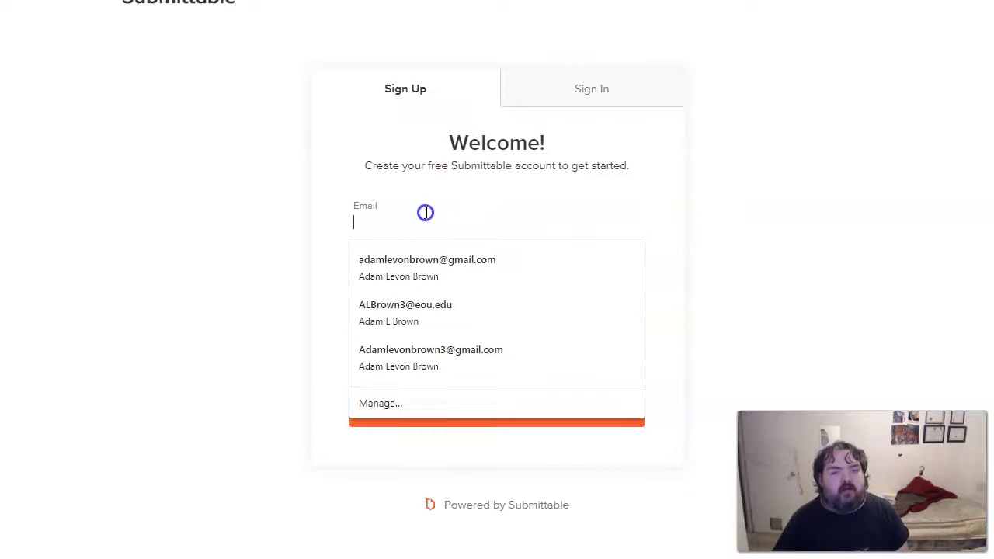
click(274, 191)
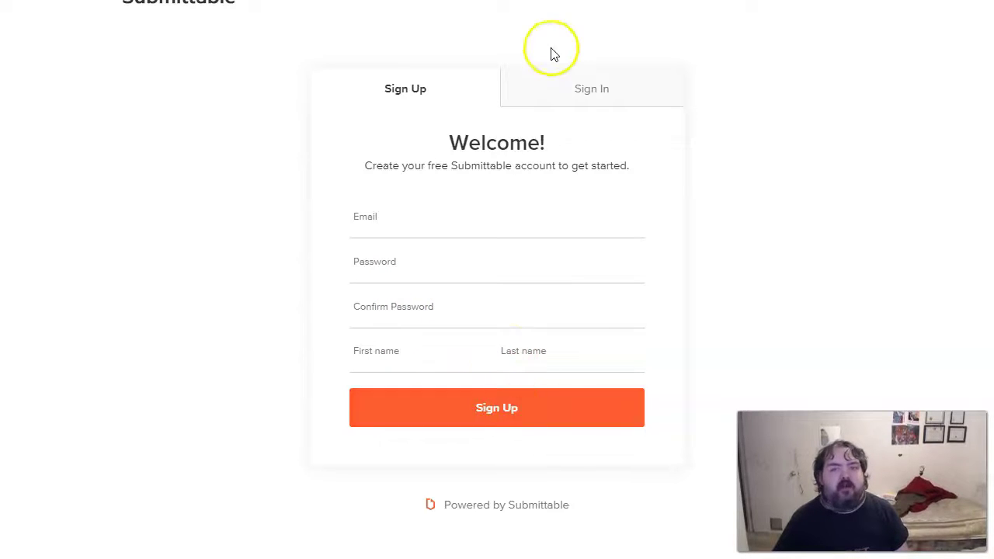
- Return to the sign-in form and sign in to the existing account with the saved credentials
click(556, 91)
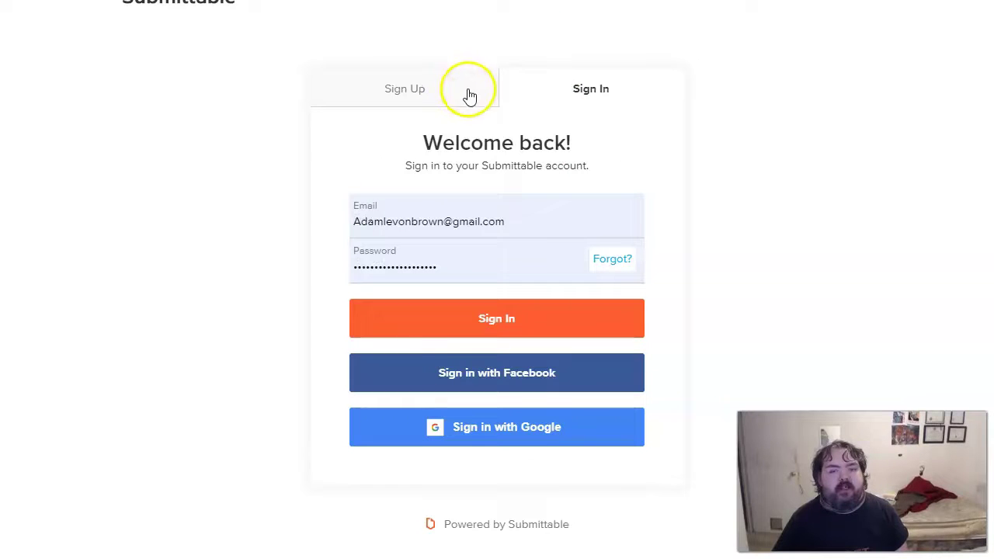
click(462, 317)
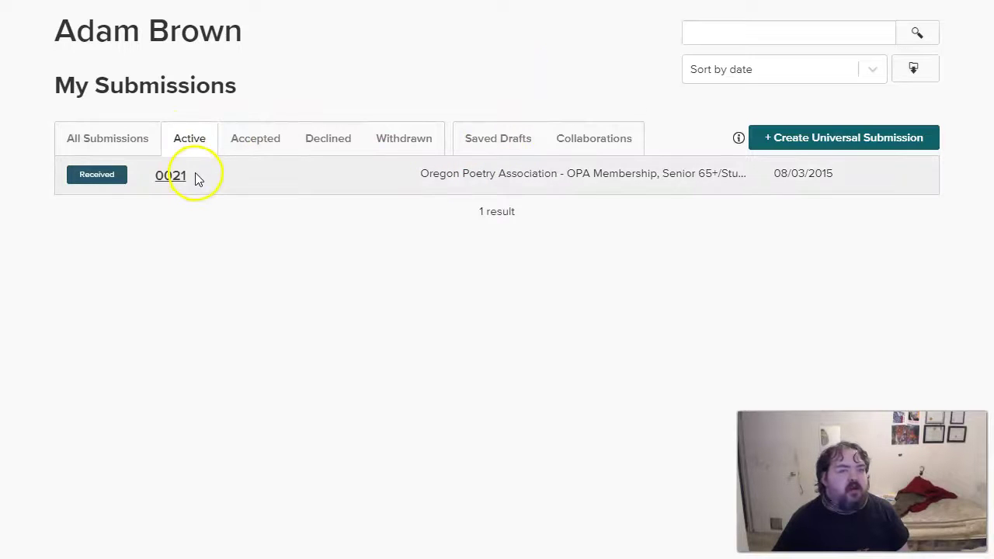
- View the complete list of submissions under My Submissions, and return to the active ones
drag(76, 33, 245, 29)
click(244, 28)
drag(54, 84, 256, 85)
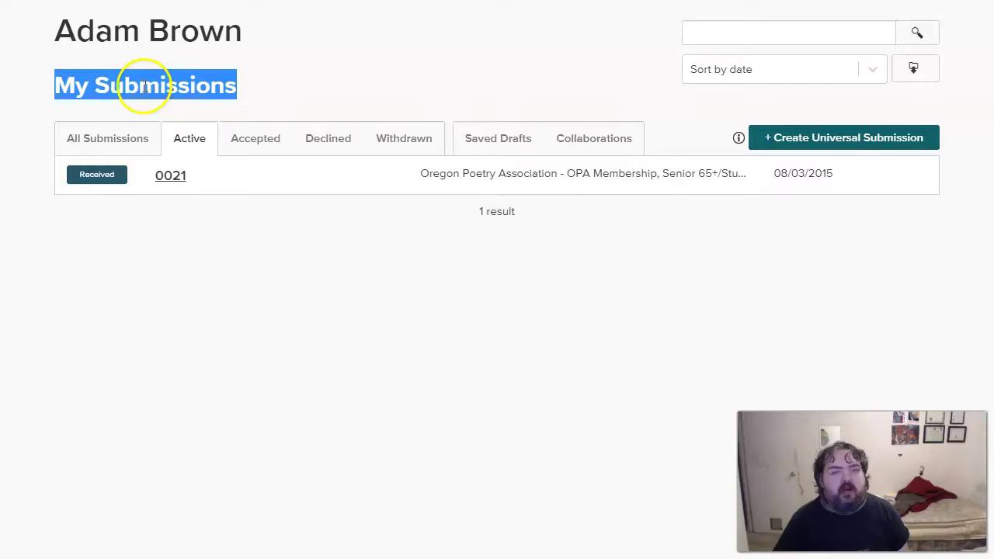
click(129, 135)
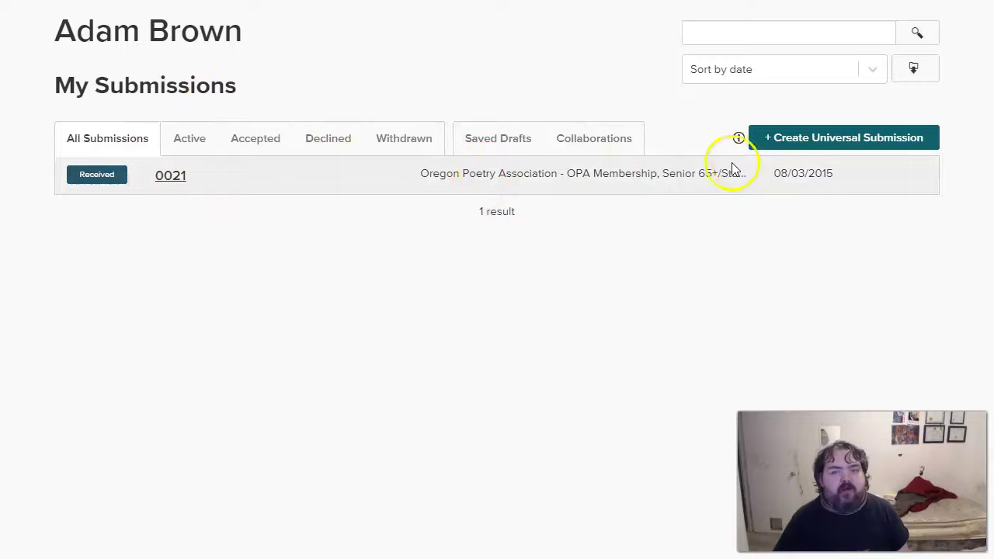
click(194, 142)
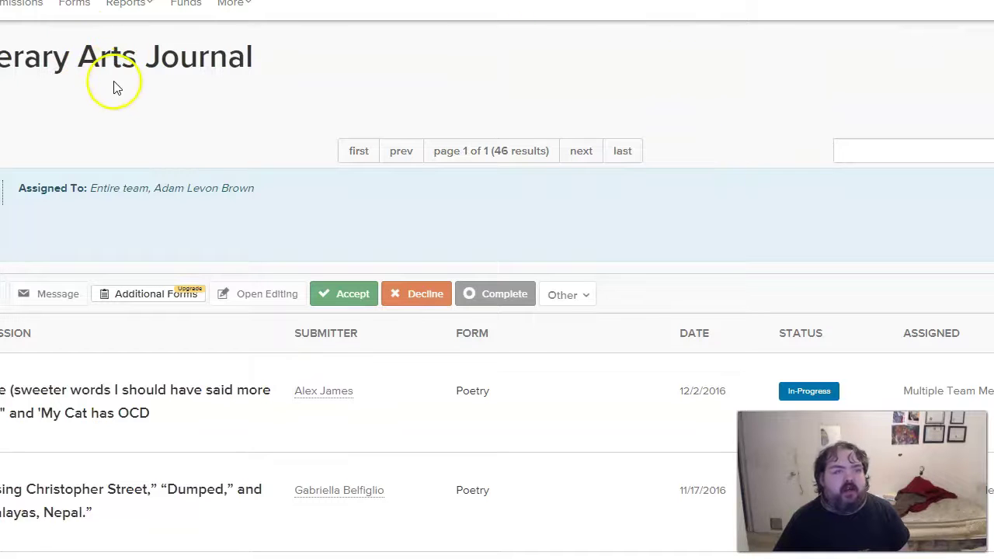
- Look through the literary arts journal's received submissions, including their submitters, forms, dates and statuses
scroll(125, 100, down, 5)
scroll(125, 100, down, 7)
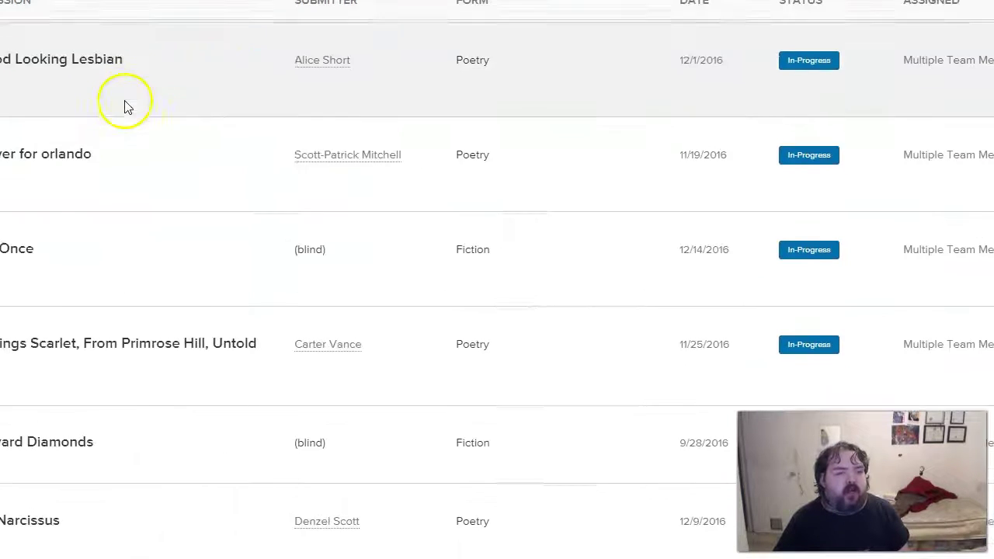
scroll(142, 215, up, 9)
scroll(166, 251, up, 3)
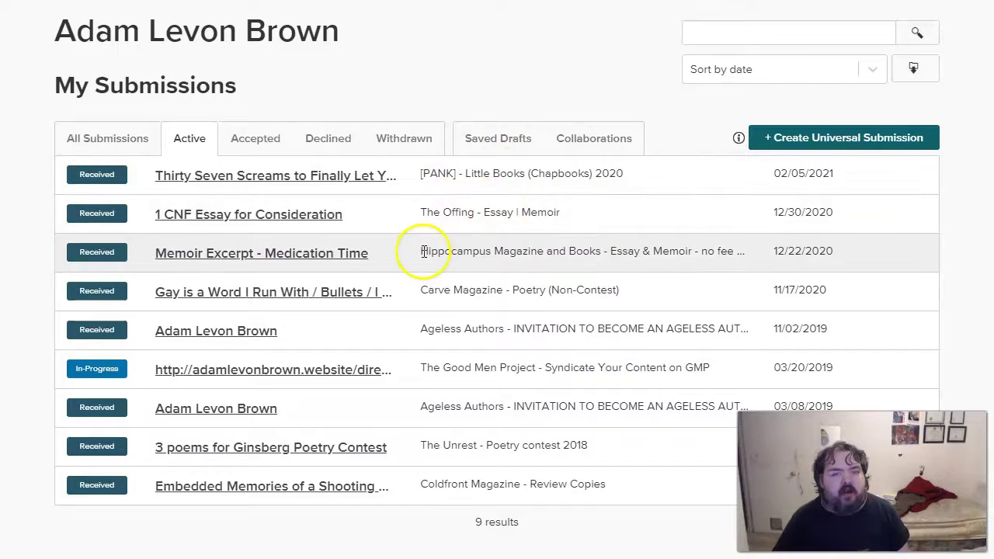
- Highlight the publication name The Offing and the category Little Books in the active submissions list
drag(422, 212, 466, 204)
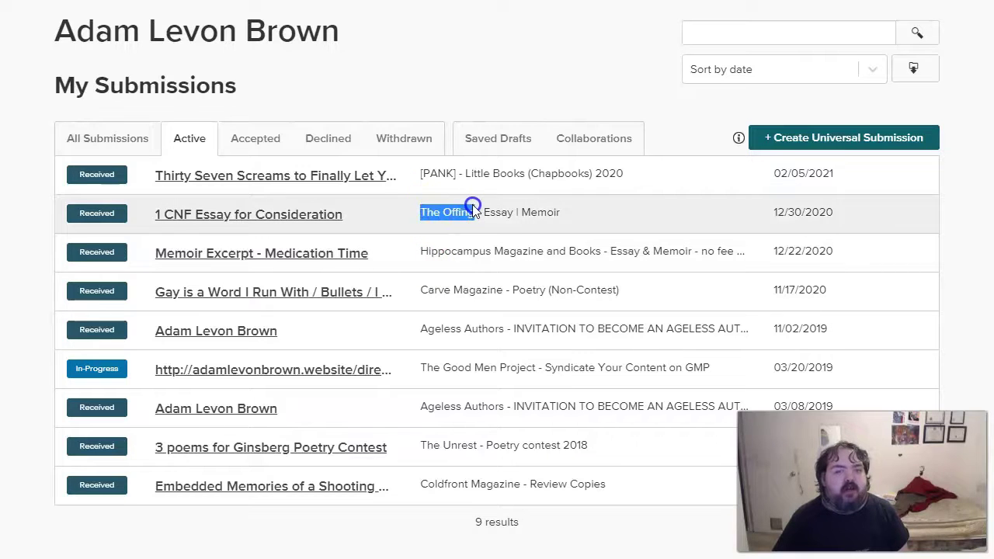
click(421, 207)
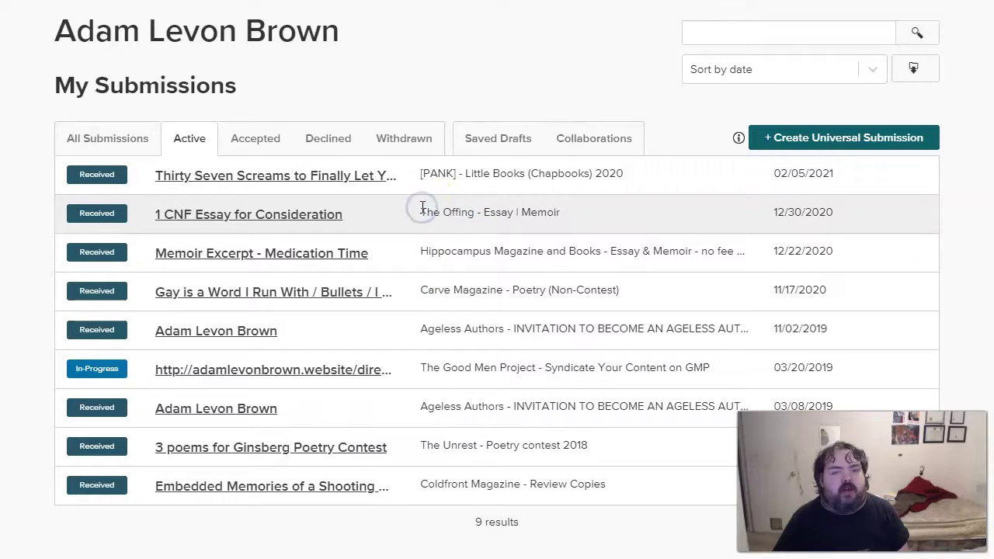
drag(430, 211, 472, 208)
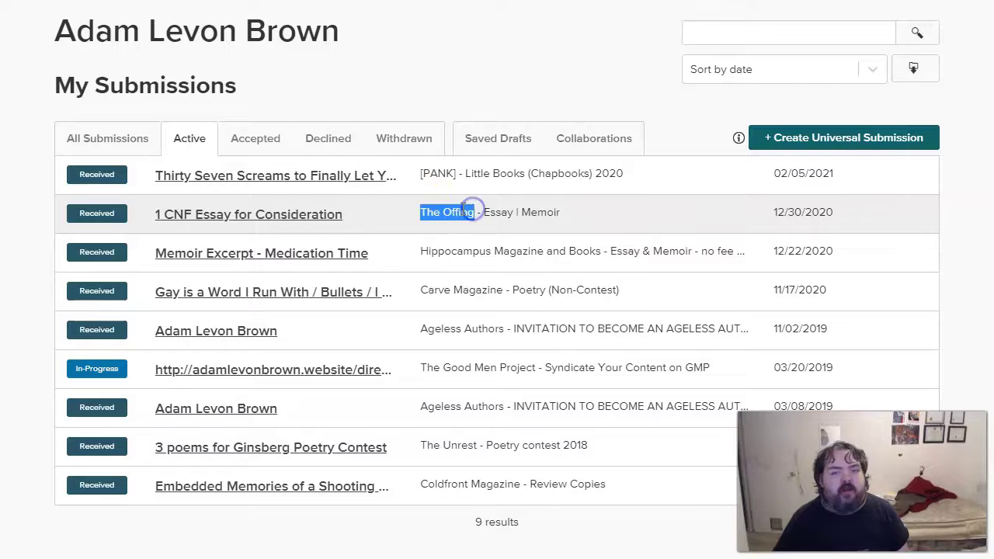
click(437, 174)
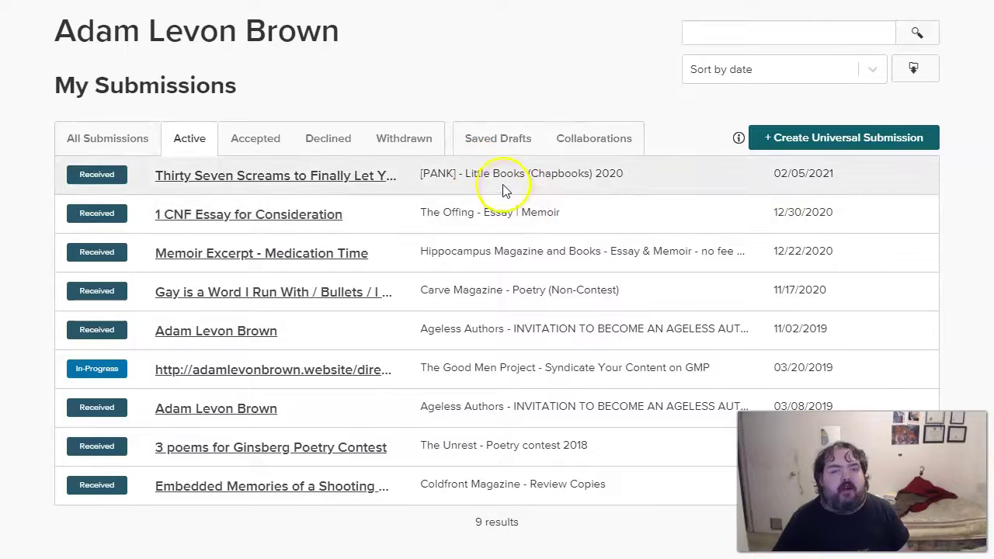
drag(465, 175, 526, 173)
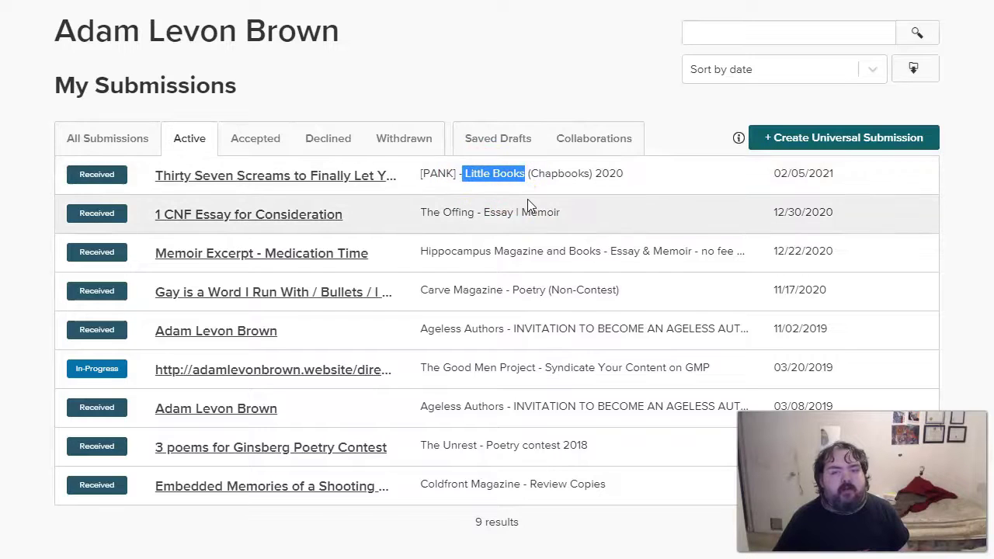
click(485, 175)
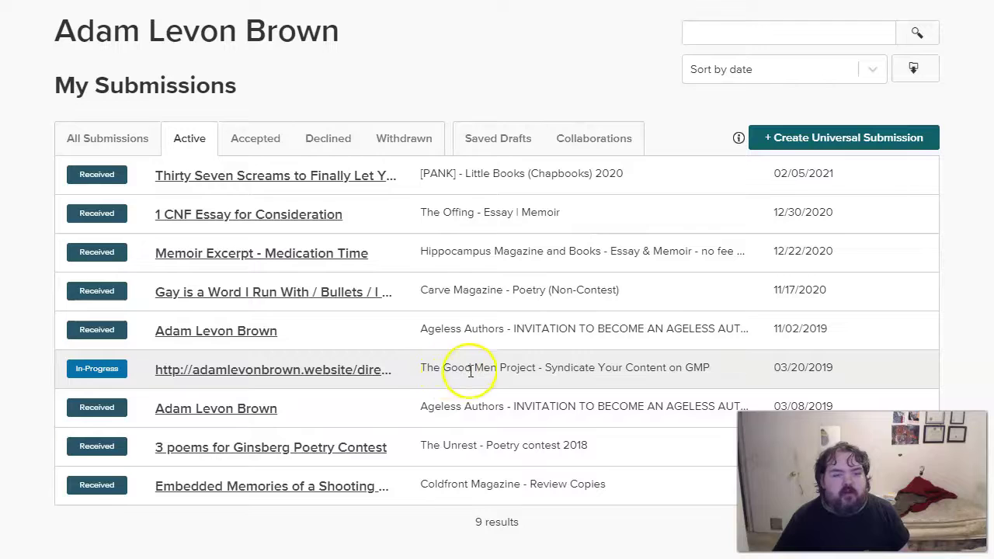
- Open the submission "Thirty Seven Screams to Finally Let You Go" and look over its activity history
click(263, 176)
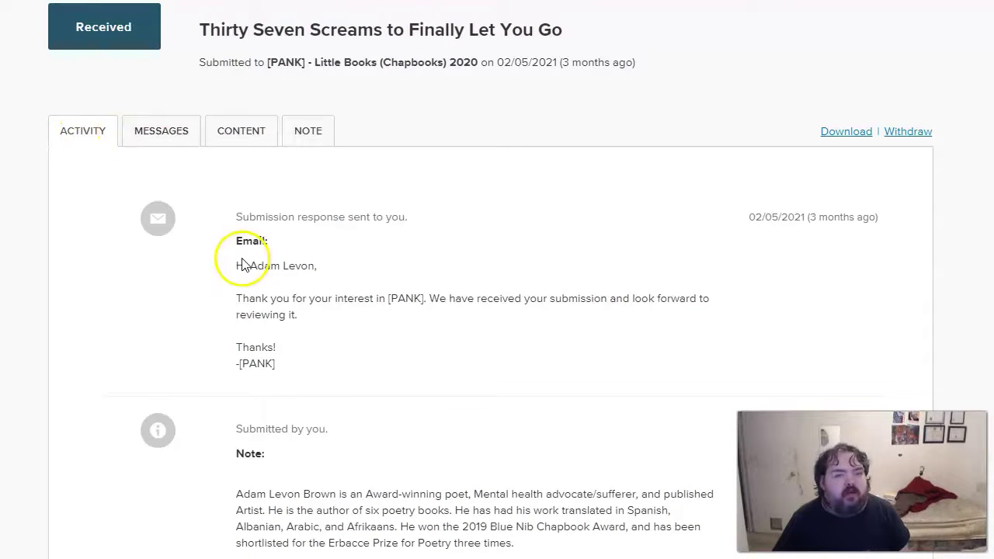
scroll(289, 317, down, 1)
scroll(289, 317, down, 1)
scroll(289, 314, up, 3)
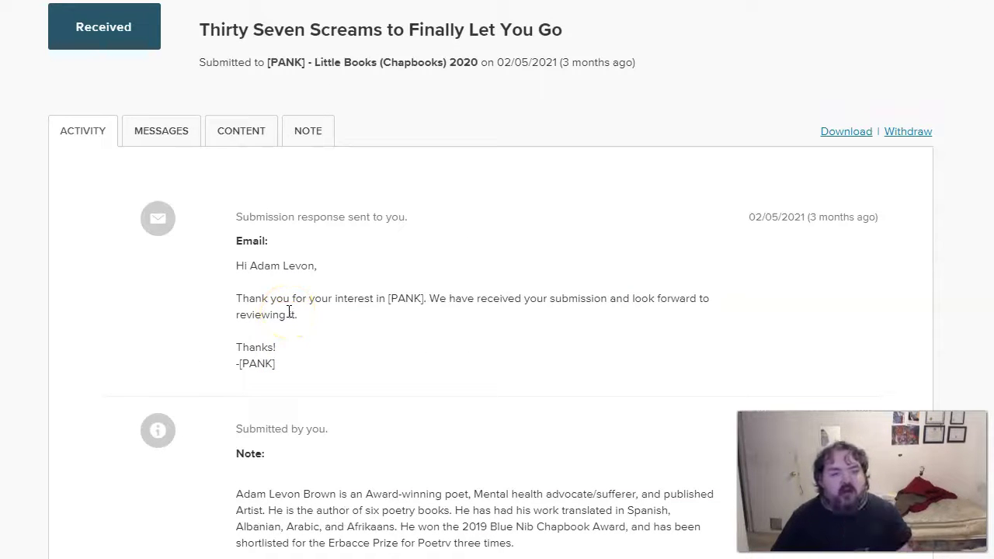
- Check the submission's messages, and return to its activity to read the response email and submitted note
click(172, 143)
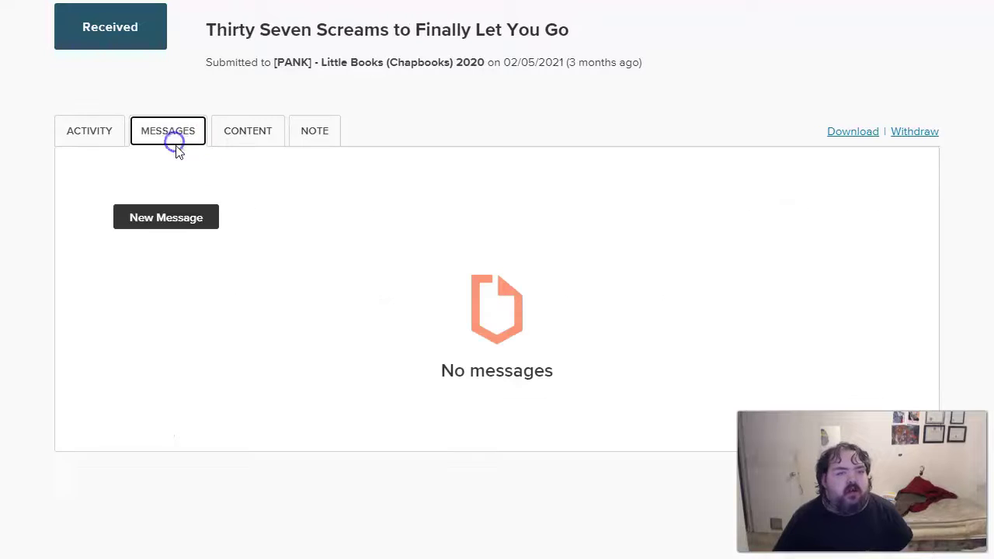
click(108, 136)
scroll(306, 272, down, 2)
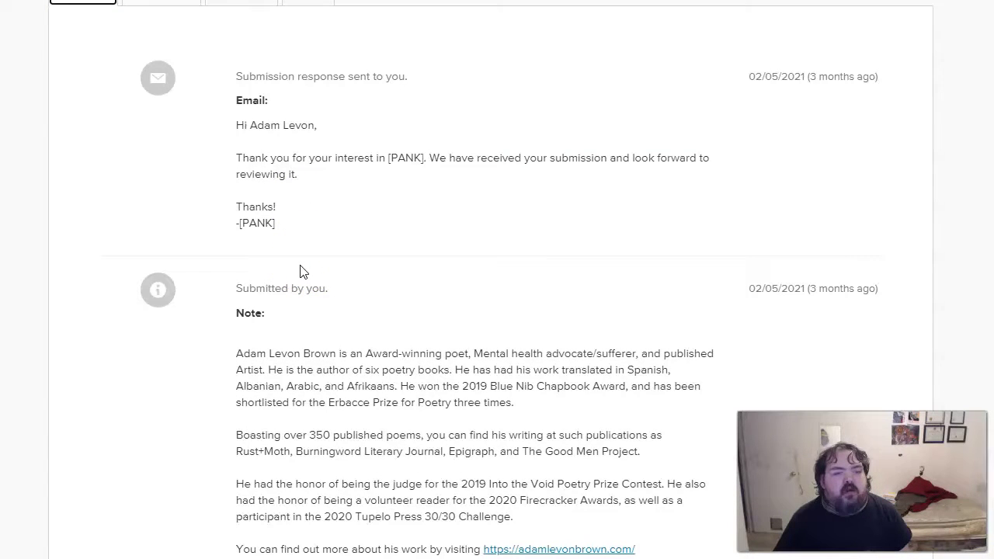
scroll(303, 271, up, 1)
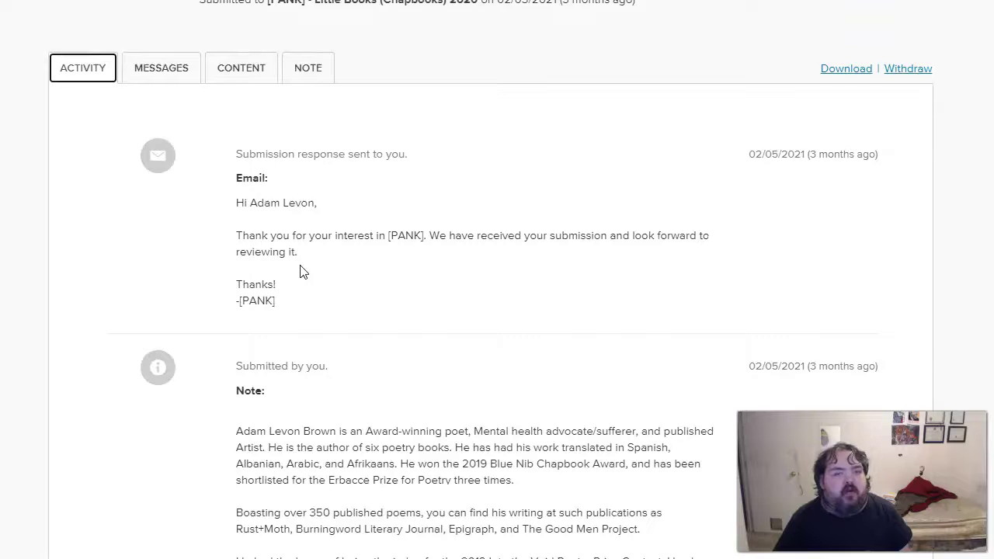
scroll(259, 204, down, 1)
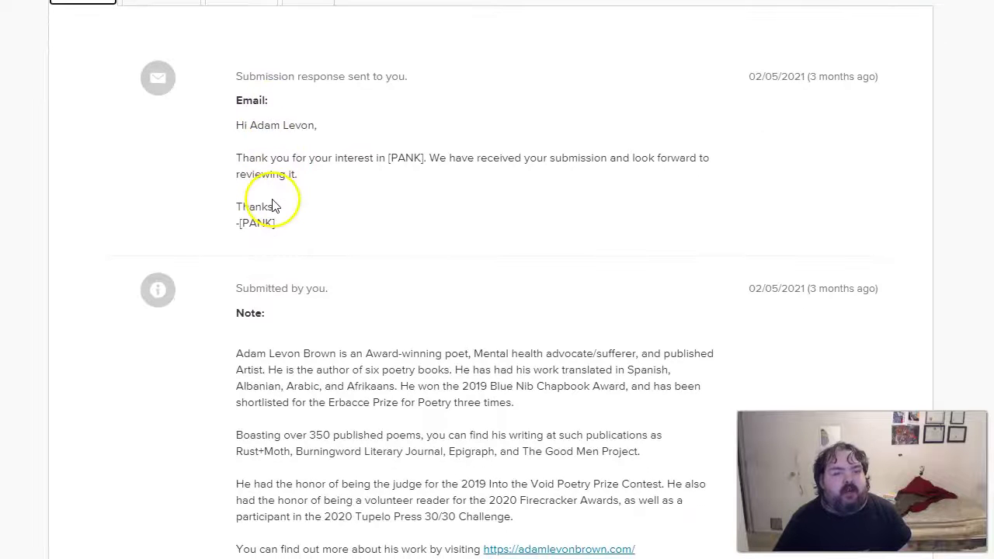
scroll(251, 300, up, 2)
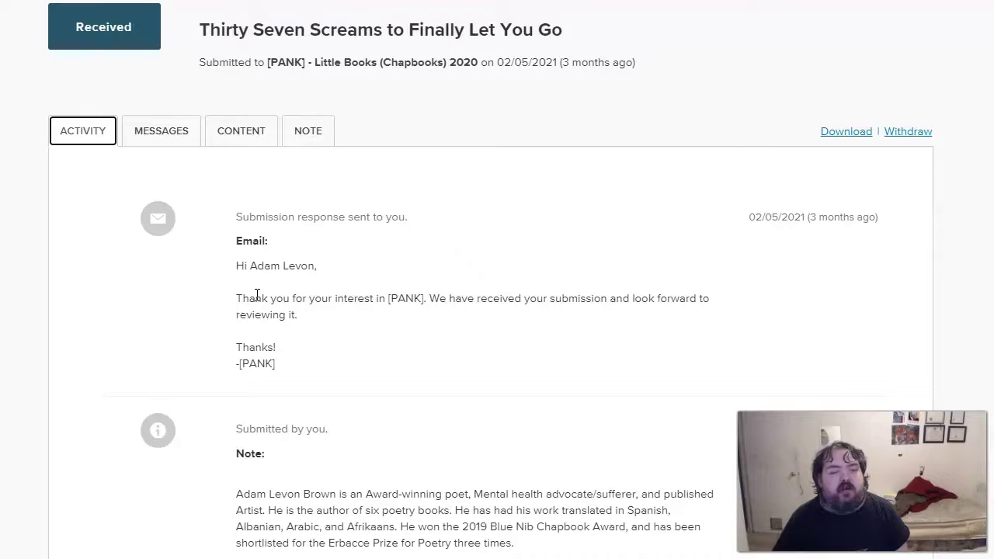
- Open a blank new message to [PANK] and examine its subject, message body and file attachment fields
click(185, 134)
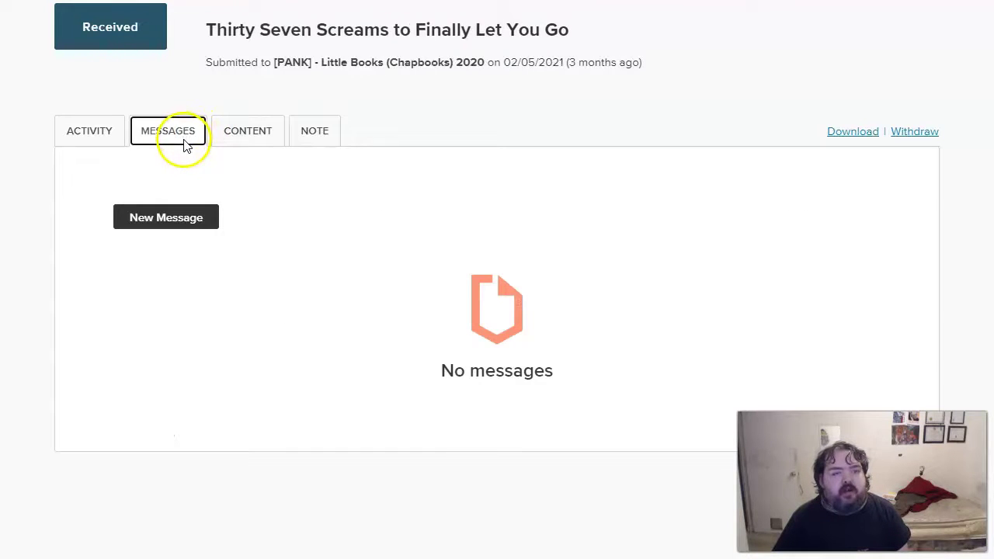
click(211, 224)
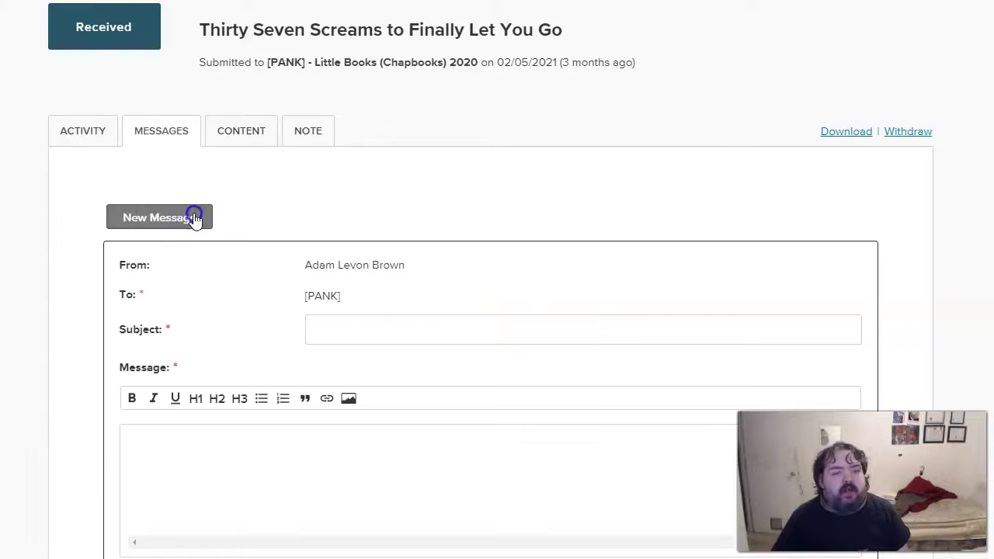
click(338, 331)
click(288, 420)
scroll(292, 412, down, 2)
scroll(618, 362, up, 1)
scroll(617, 362, down, 1)
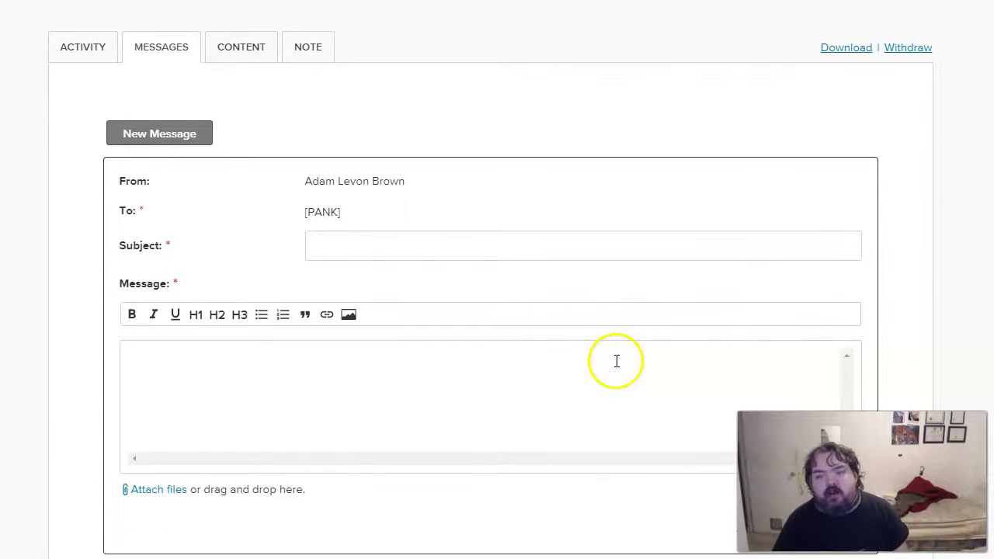
scroll(617, 362, up, 2)
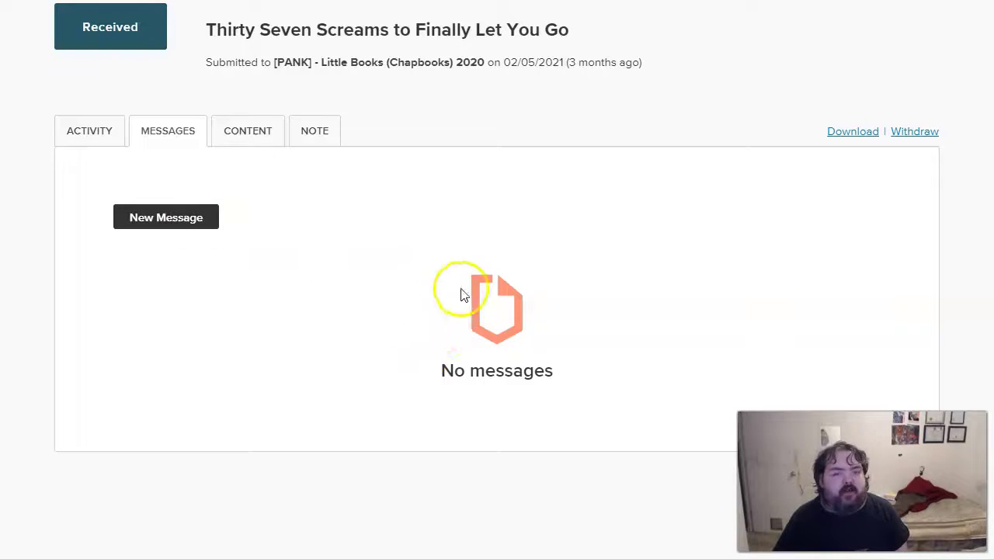
- Review the submission's content, including its title, cover letter, terms agreement and uploaded PDF
click(225, 143)
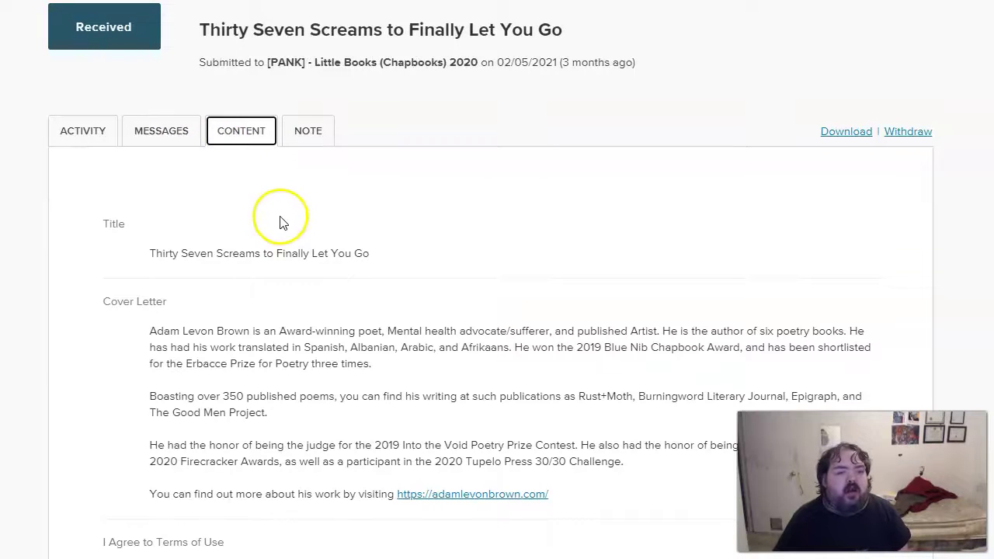
scroll(279, 217, down, 2)
scroll(280, 214, up, 1)
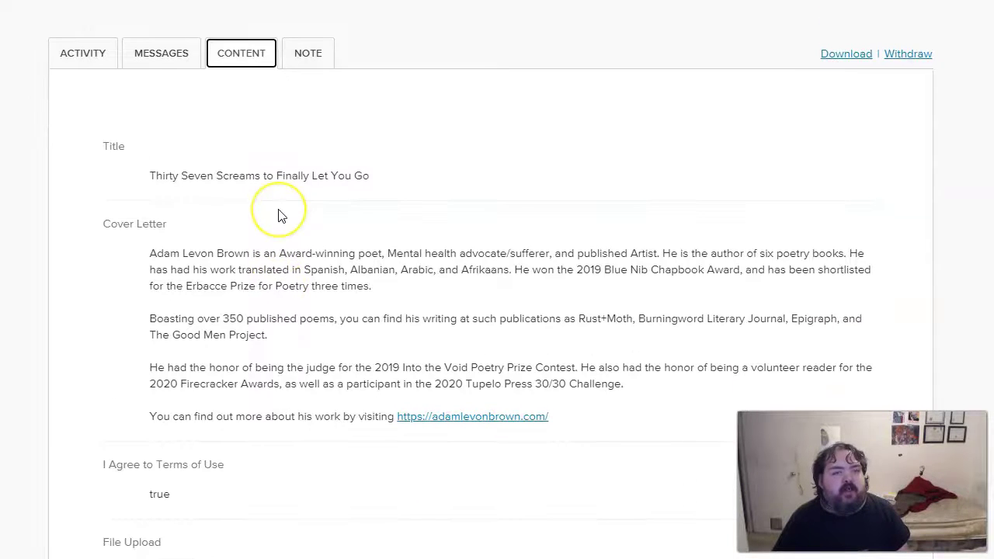
scroll(279, 216, down, 2)
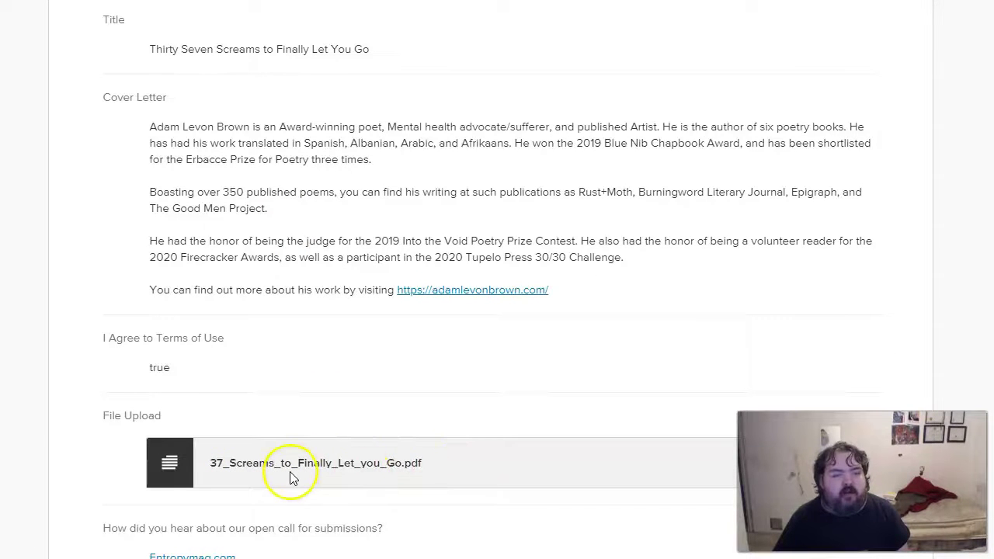
scroll(266, 210, up, 2)
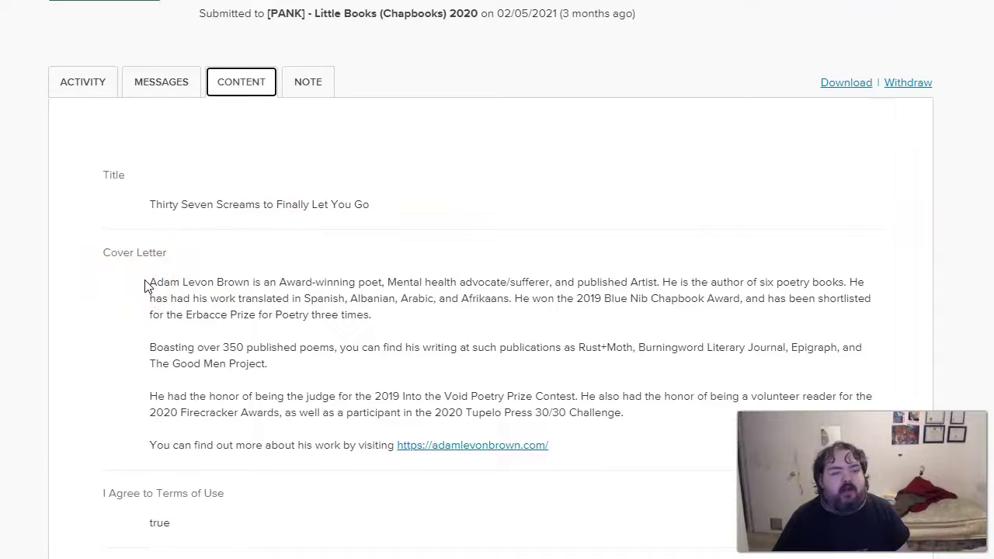
scroll(194, 240, up, 1)
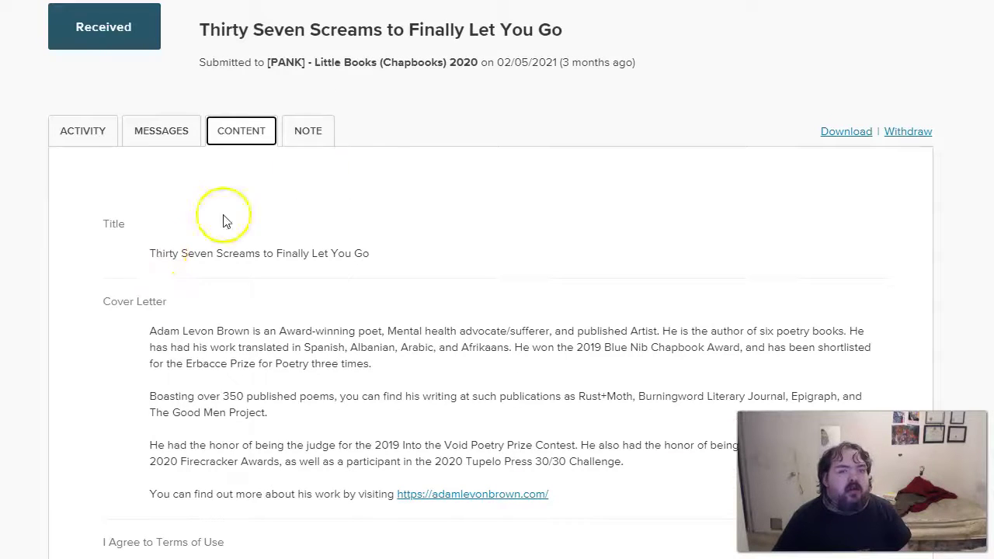
- View the submission's note section, and go back through its content and messages to its activity
click(326, 128)
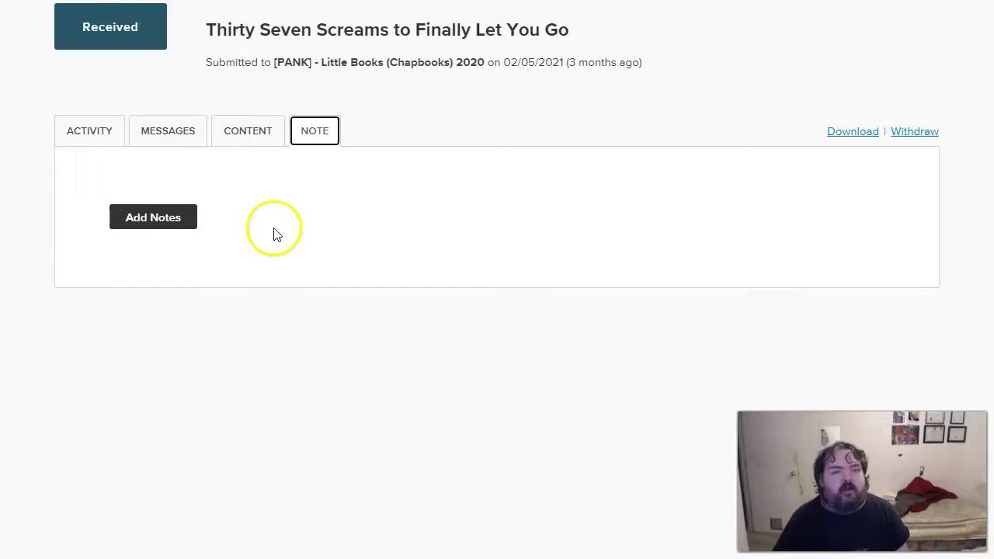
click(270, 132)
click(175, 125)
click(101, 130)
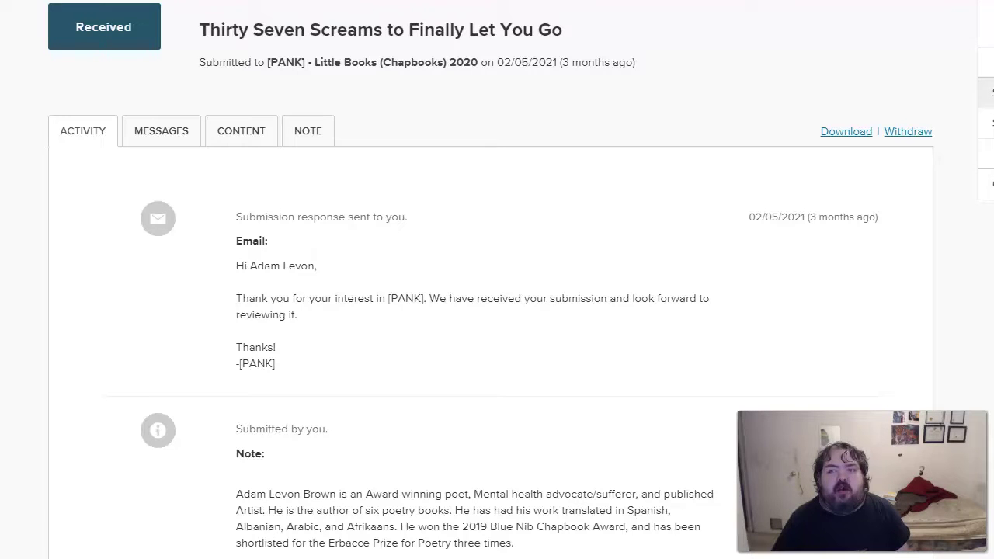
- Open the account settings, and check the first name and middle initial fields in the profile information
click(988, 91)
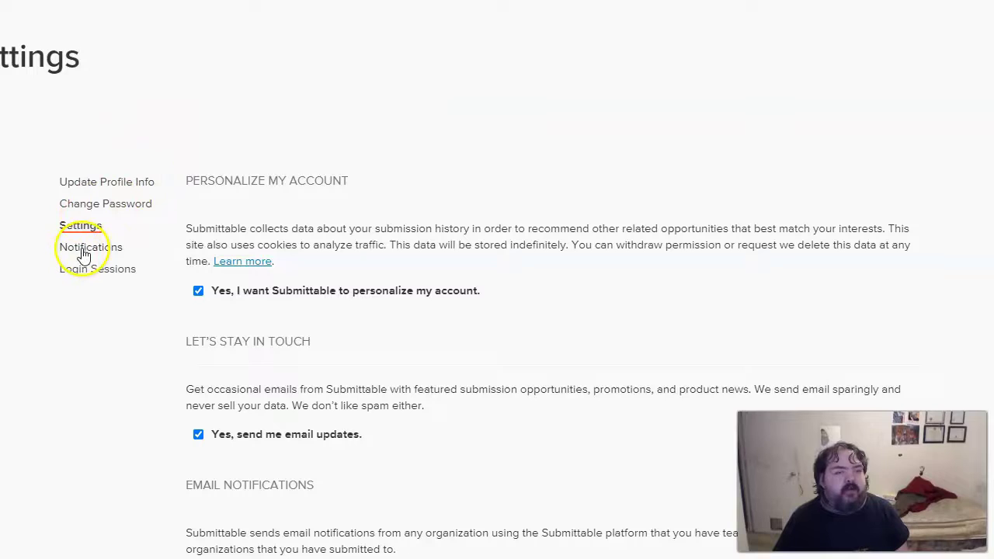
scroll(211, 322, down, 1)
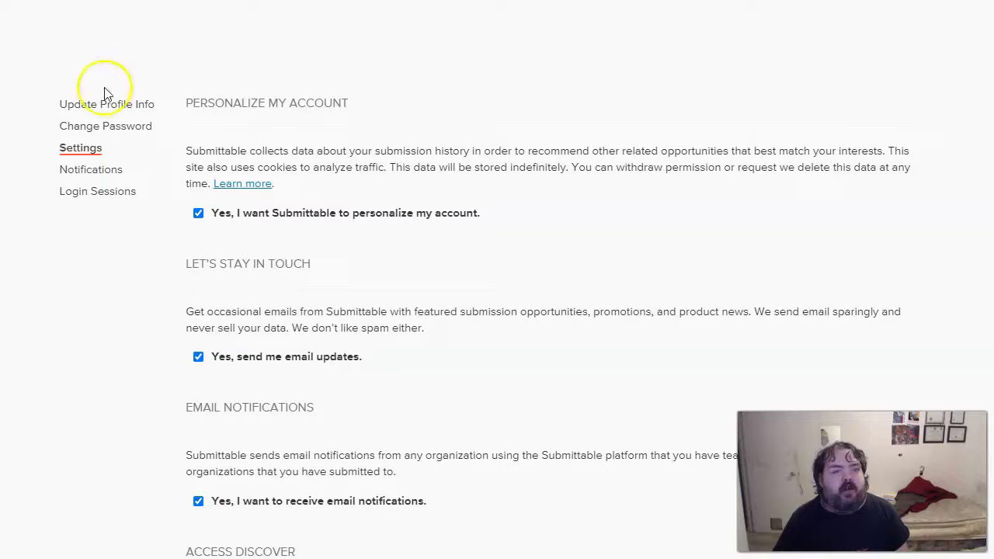
click(122, 111)
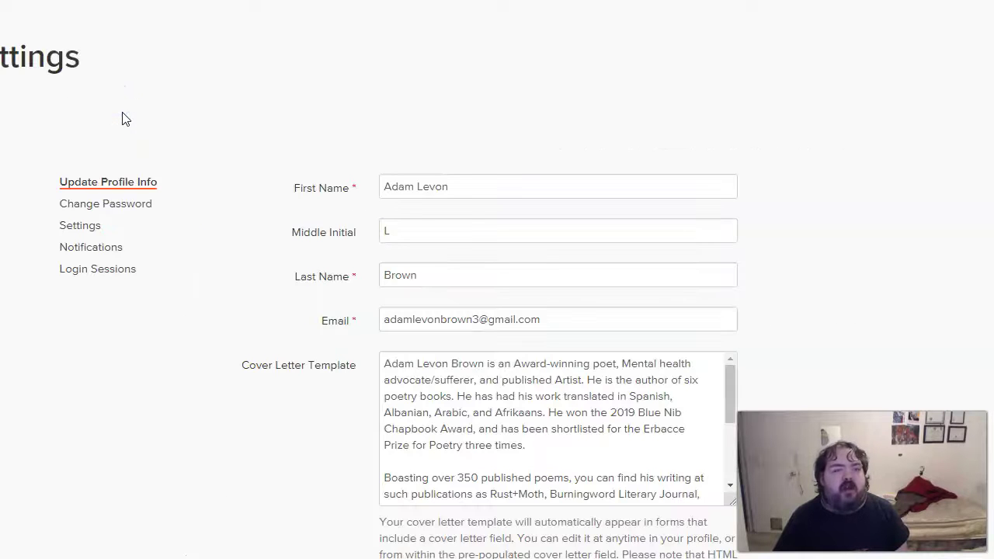
click(464, 187)
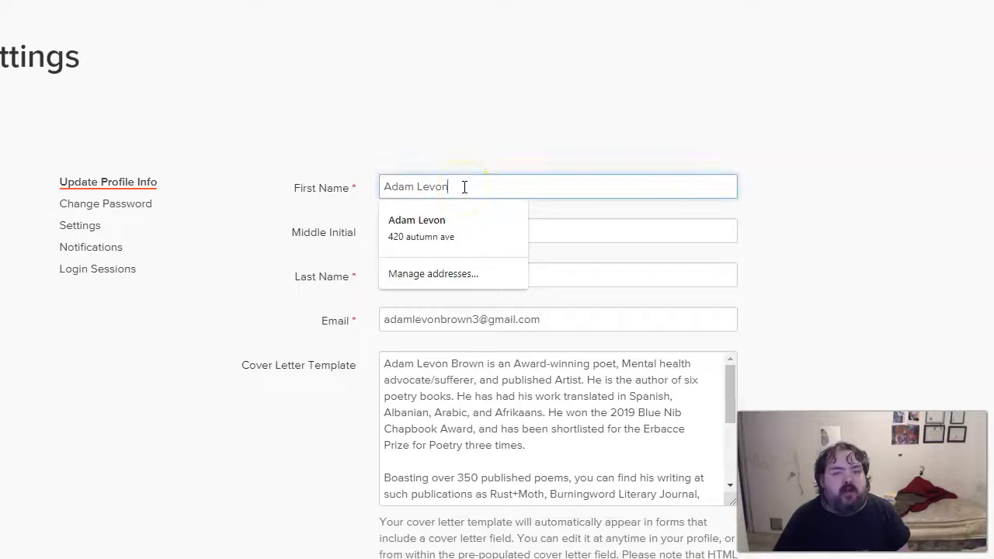
click(412, 103)
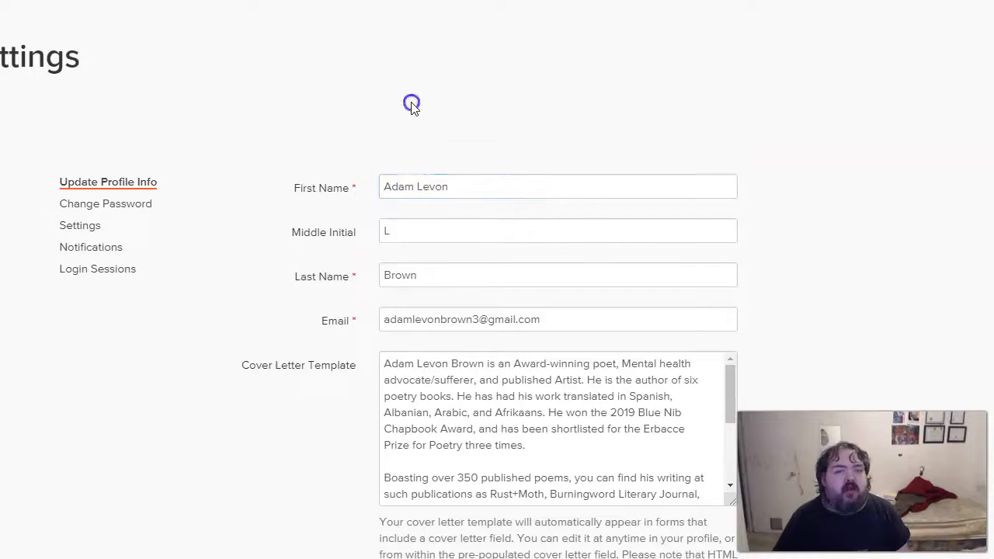
click(413, 232)
click(310, 230)
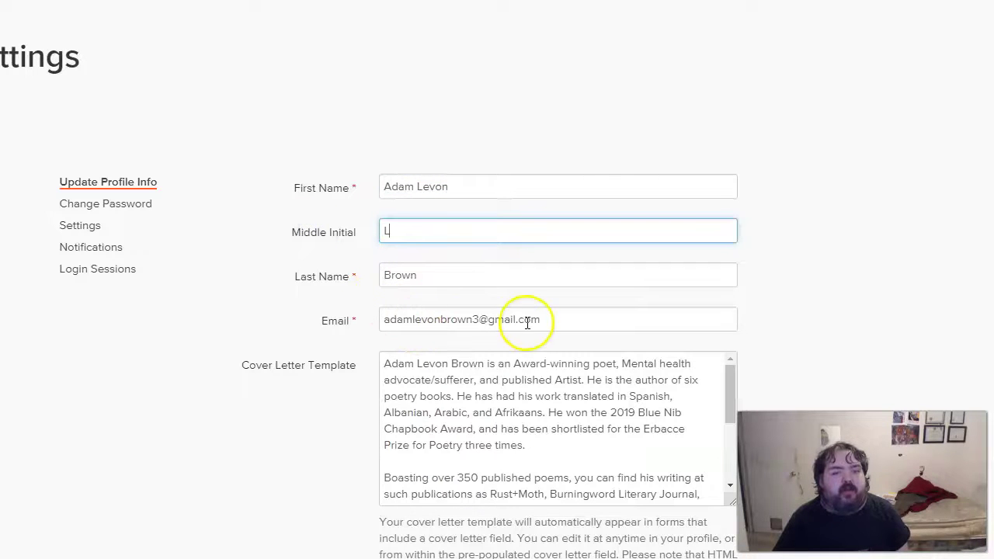
- Read through the profile's Cover Letter Template, highlighting its biography paragraphs, and check the address fields below it
scroll(526, 313, down, 1)
scroll(522, 311, down, 3)
scroll(474, 342, up, 3)
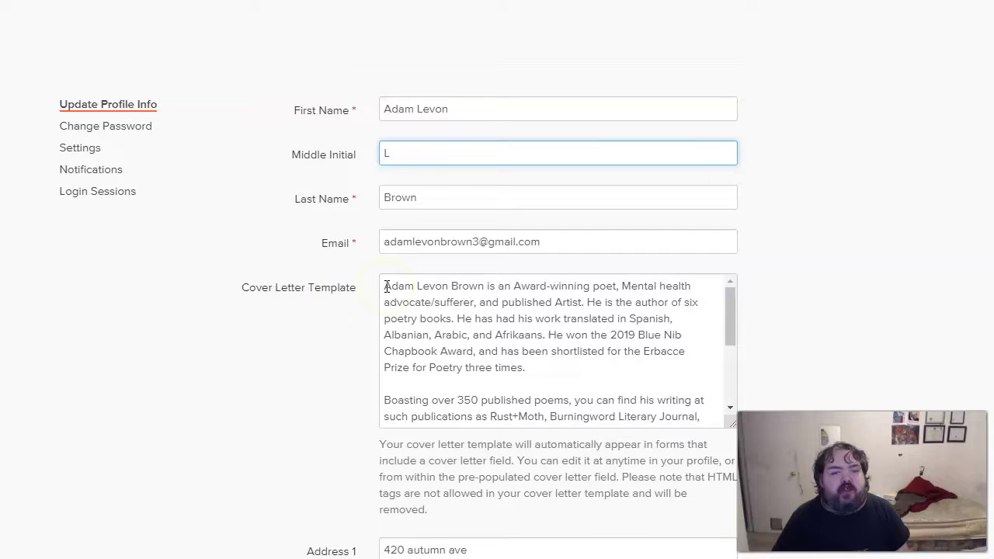
drag(386, 286, 573, 268)
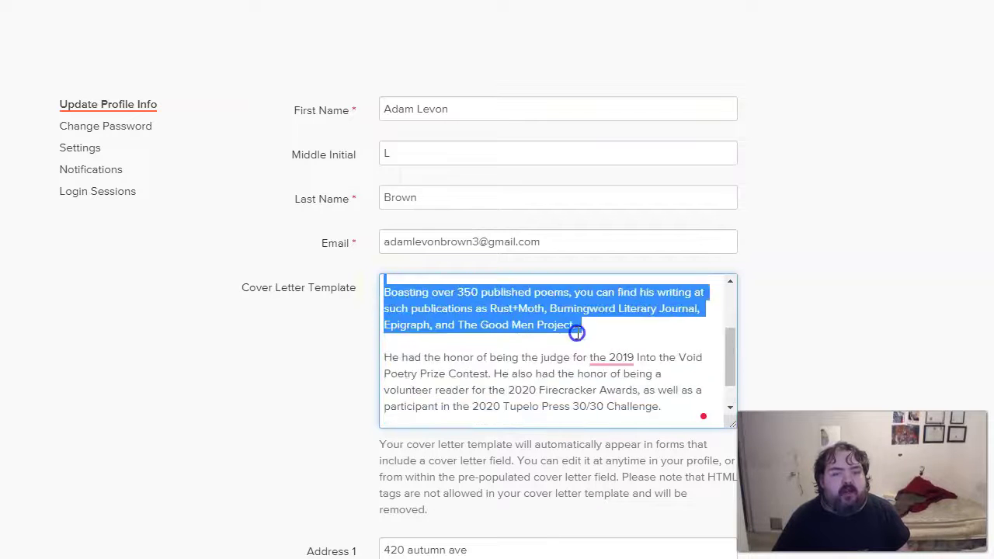
scroll(575, 327, up, 2)
scroll(575, 326, up, 1)
click(384, 288)
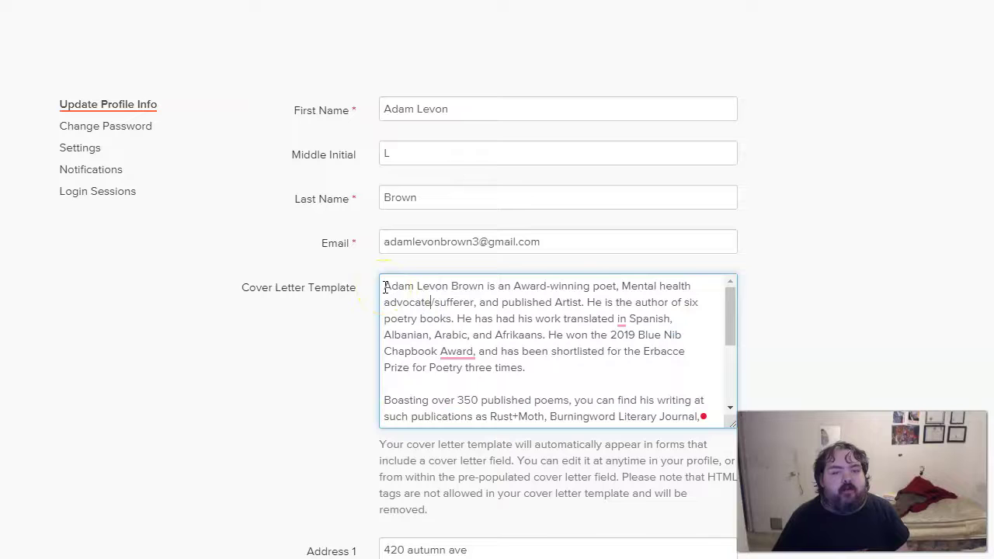
drag(383, 287, 633, 391)
scroll(610, 370, down, 2)
scroll(599, 367, down, 5)
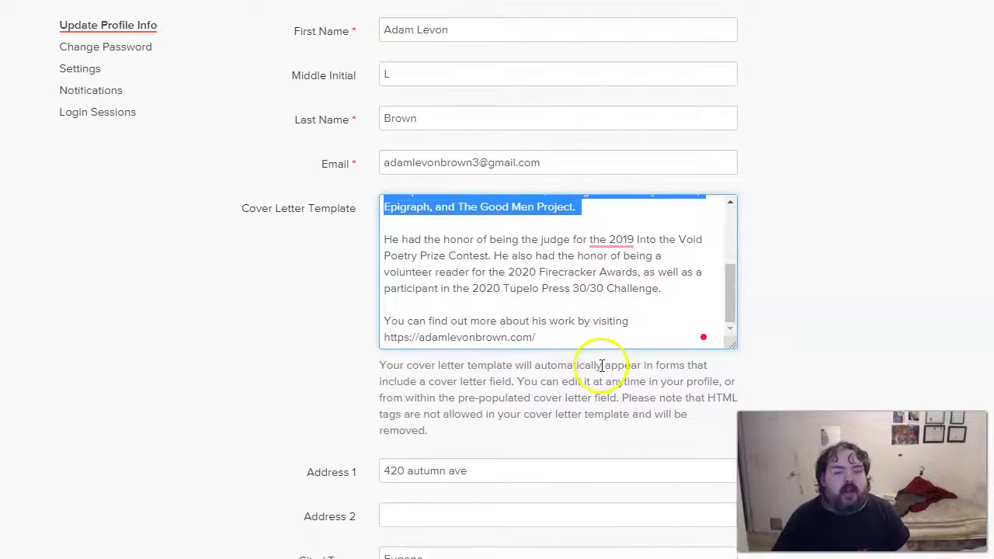
scroll(595, 355, up, 6)
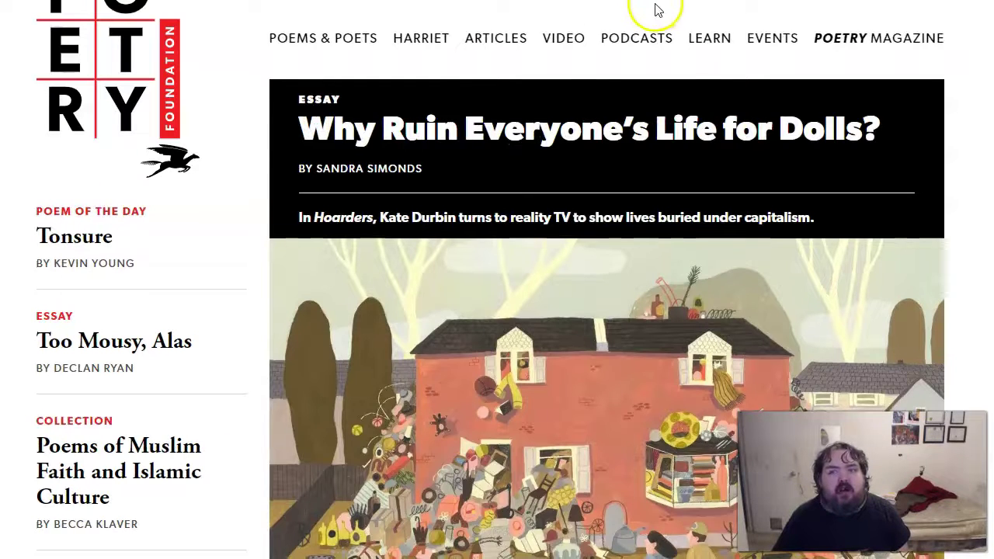
- Browse the Poetry Foundation home page for a way to its magazine's submission information
scroll(433, 43, down, 1)
scroll(433, 45, up, 1)
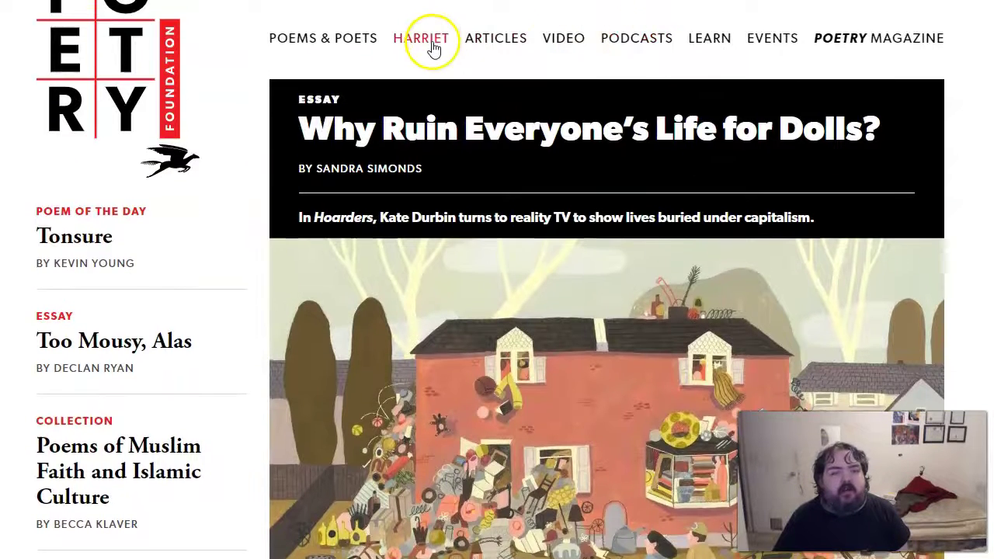
scroll(434, 46, down, 4)
scroll(432, 47, up, 4)
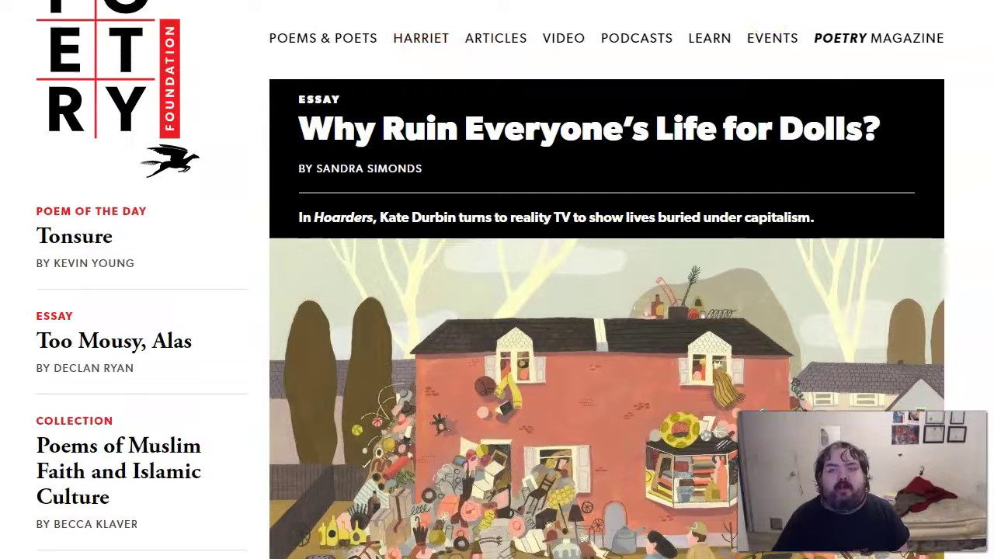
mouse_move(738, 1)
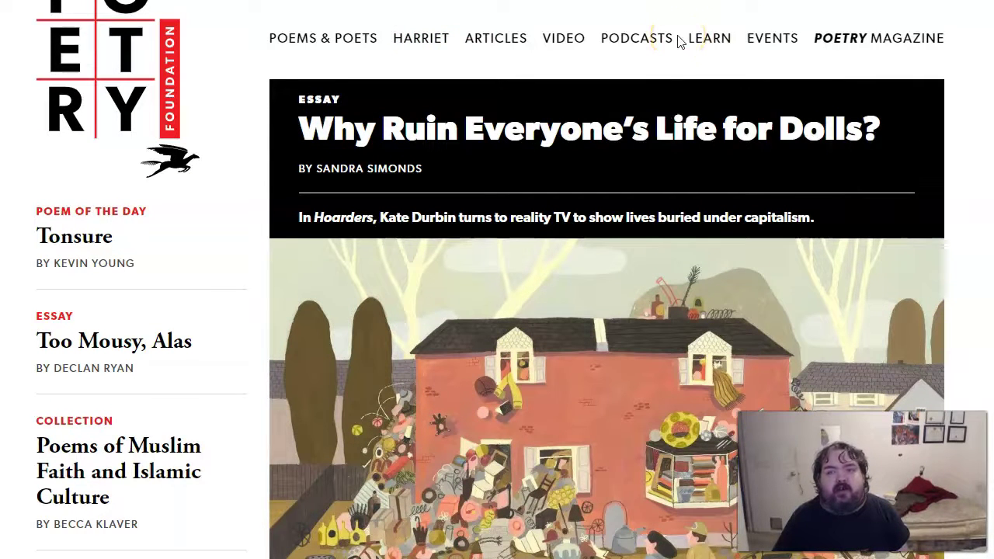
scroll(396, 36, down, 1)
scroll(396, 37, down, 10)
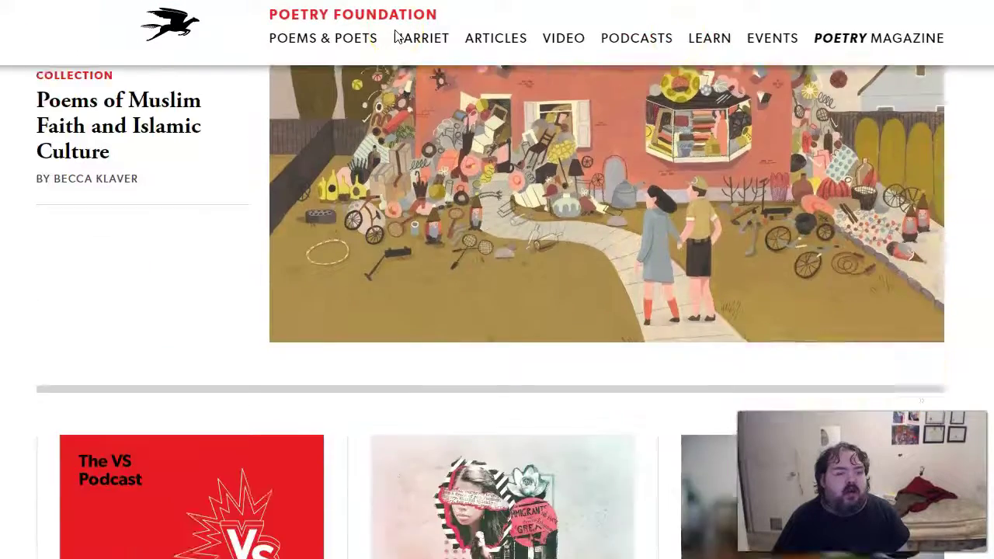
scroll(396, 37, up, 7)
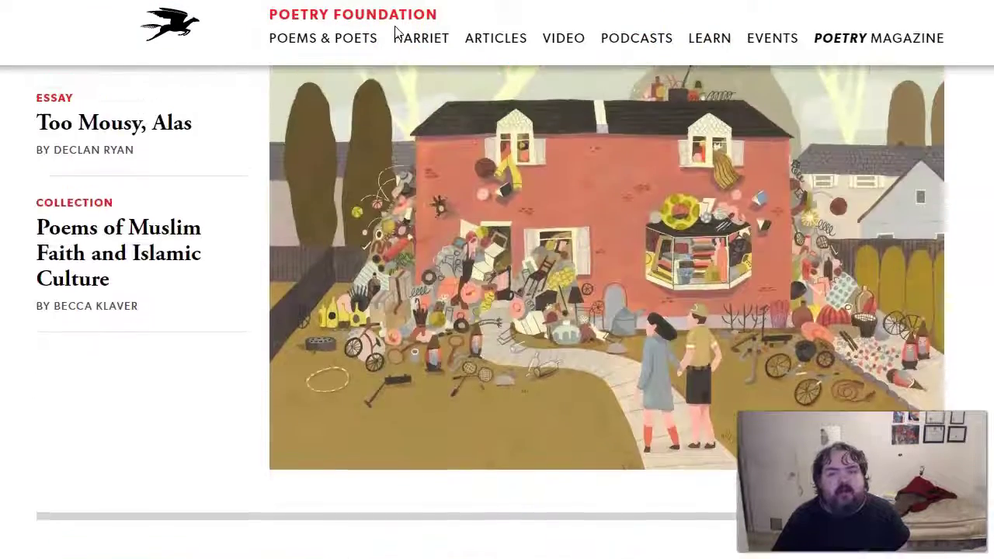
click(406, 38)
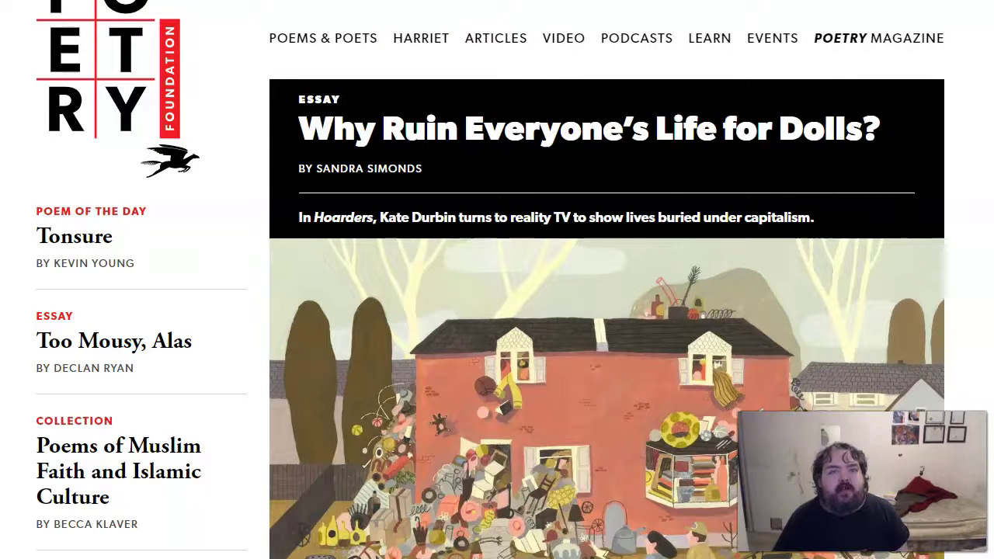
- Open Poetry Magazine's submissions page, and read its important notes and FAQ
click(823, 39)
click(866, 216)
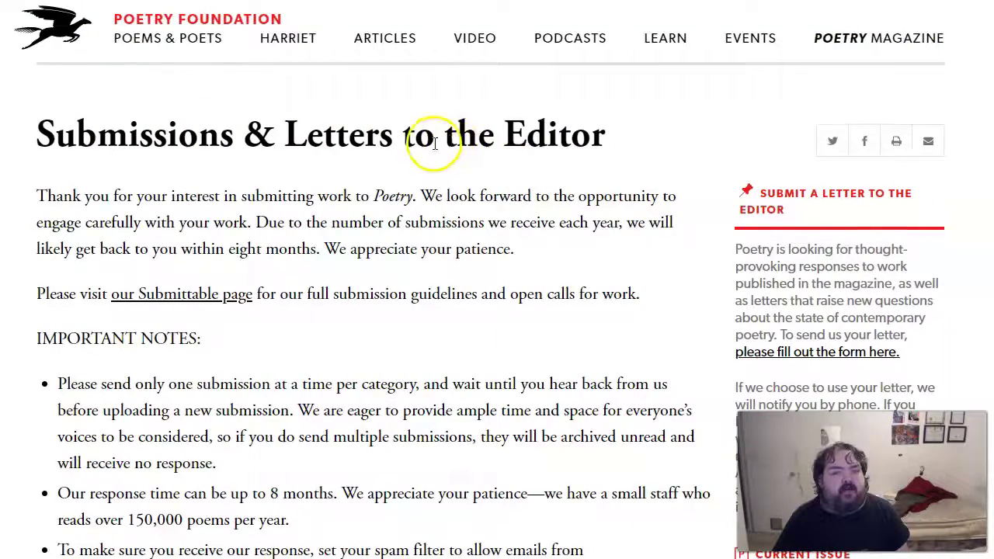
scroll(406, 167, down, 8)
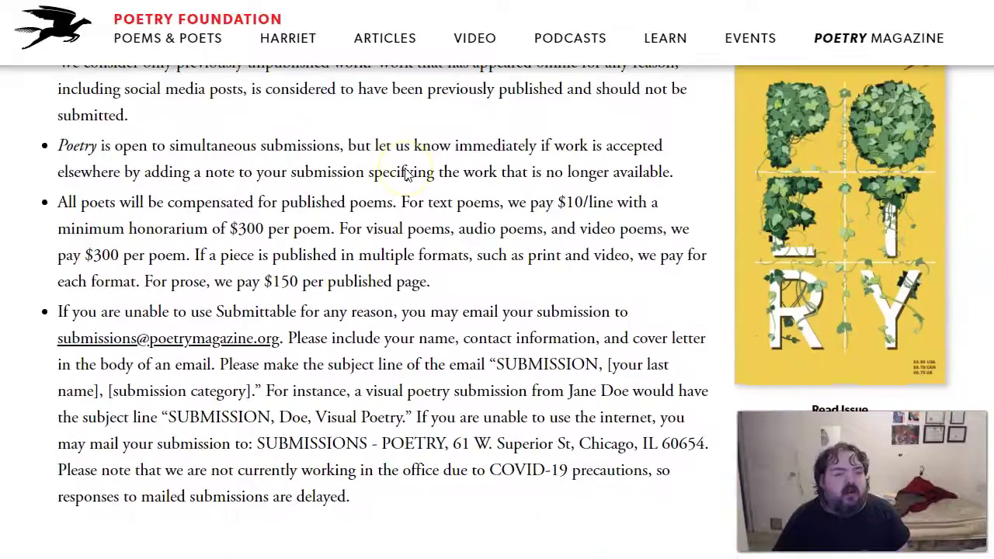
scroll(406, 174, down, 2)
scroll(407, 168, down, 4)
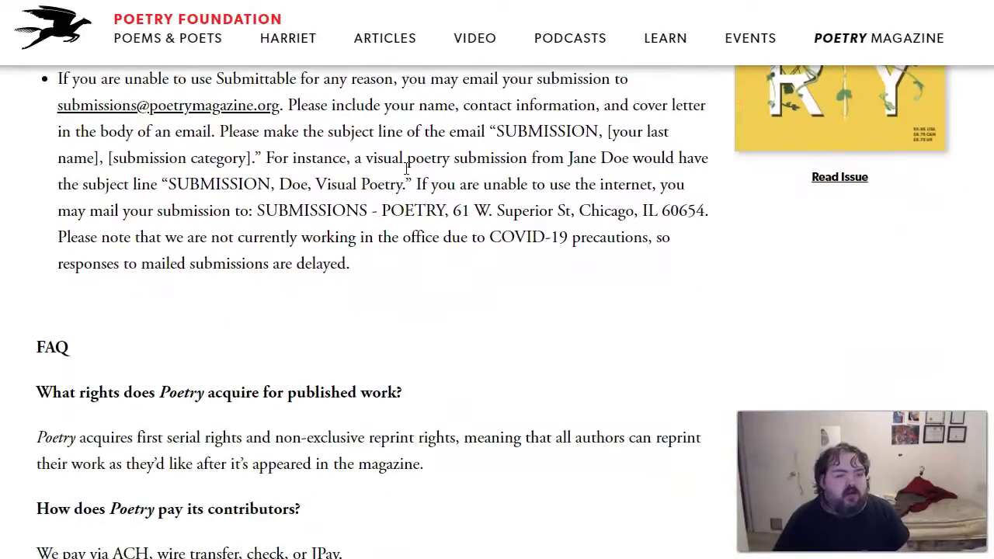
scroll(406, 166, up, 20)
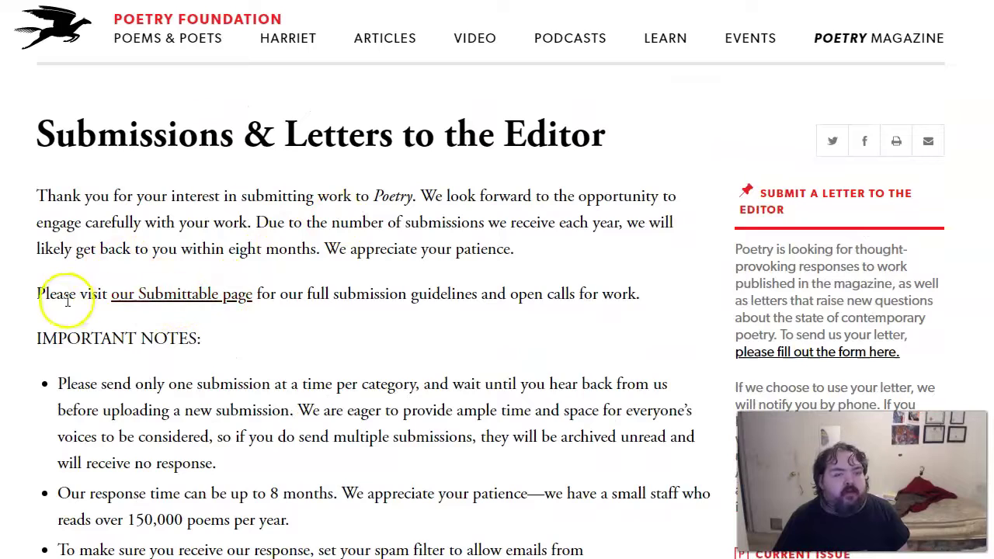
- Open the magazine's Submittable page from its submissions page, and review the guest editor's call for submissions
click(199, 305)
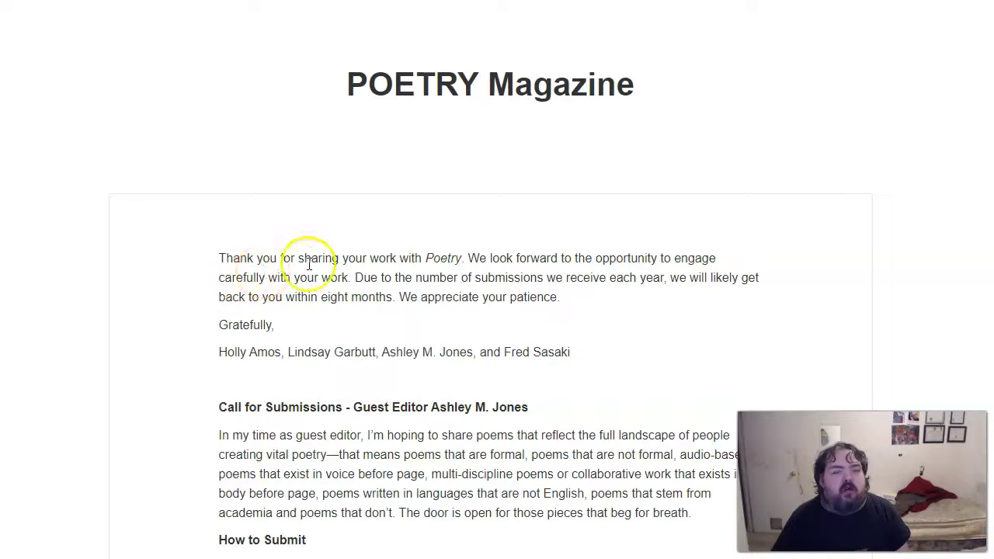
scroll(309, 264, down, 5)
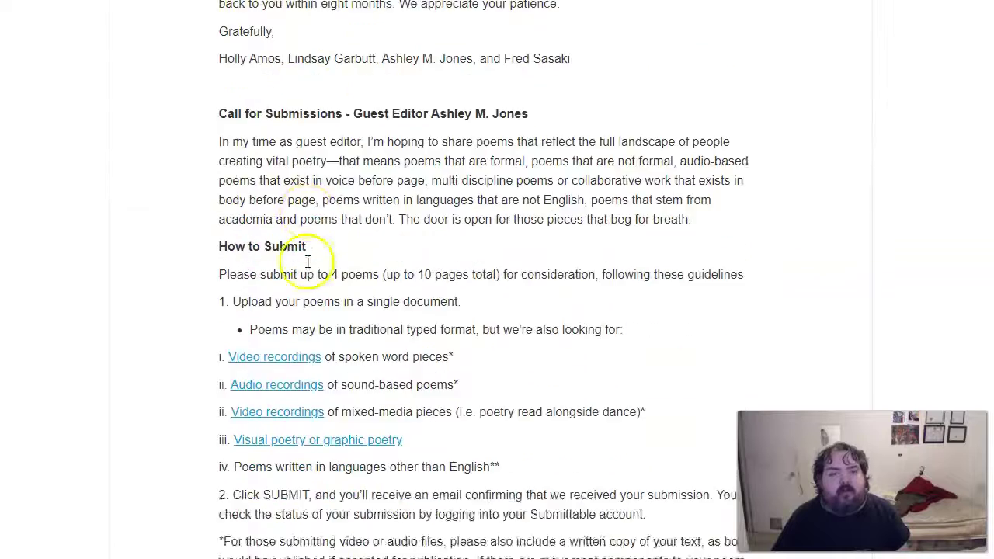
scroll(309, 267, up, 7)
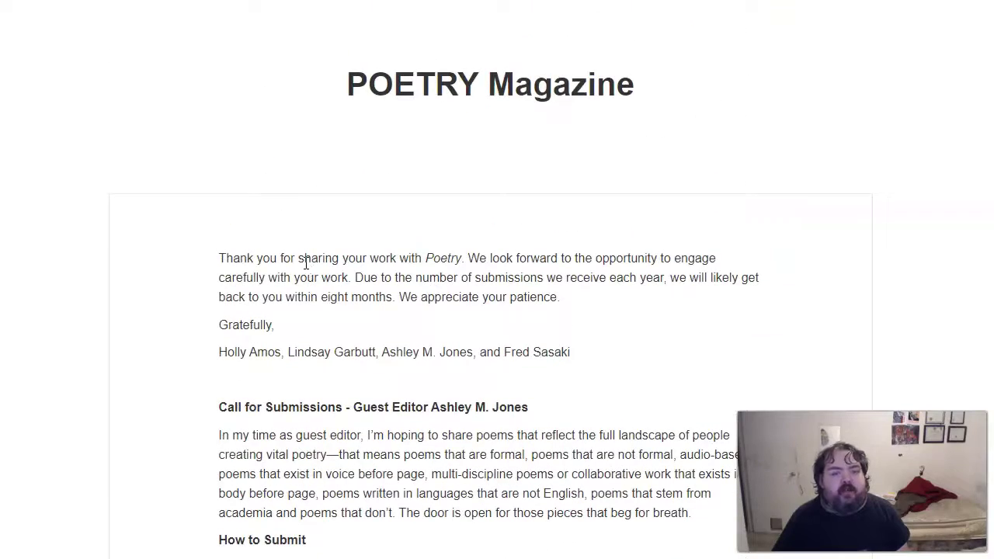
scroll(306, 264, down, 5)
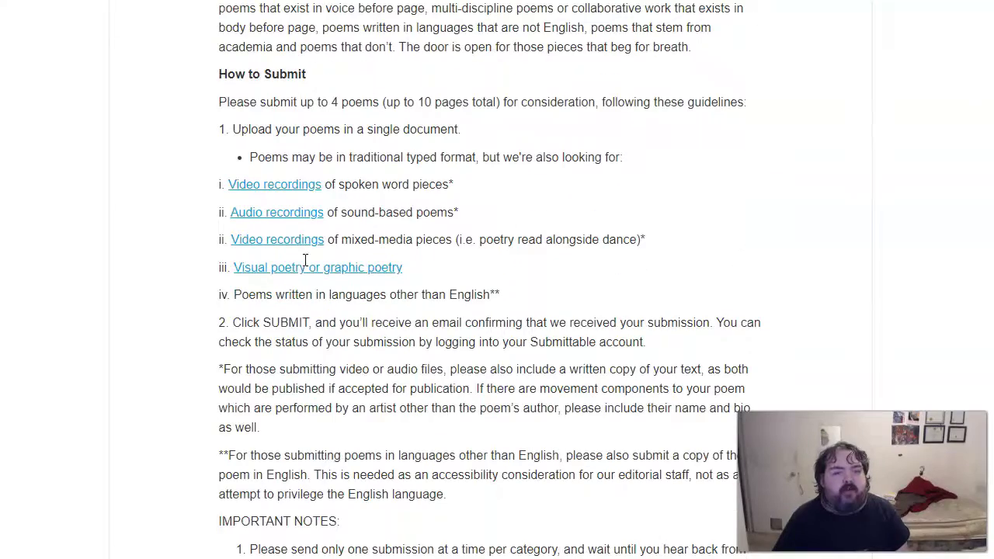
scroll(312, 294, up, 1)
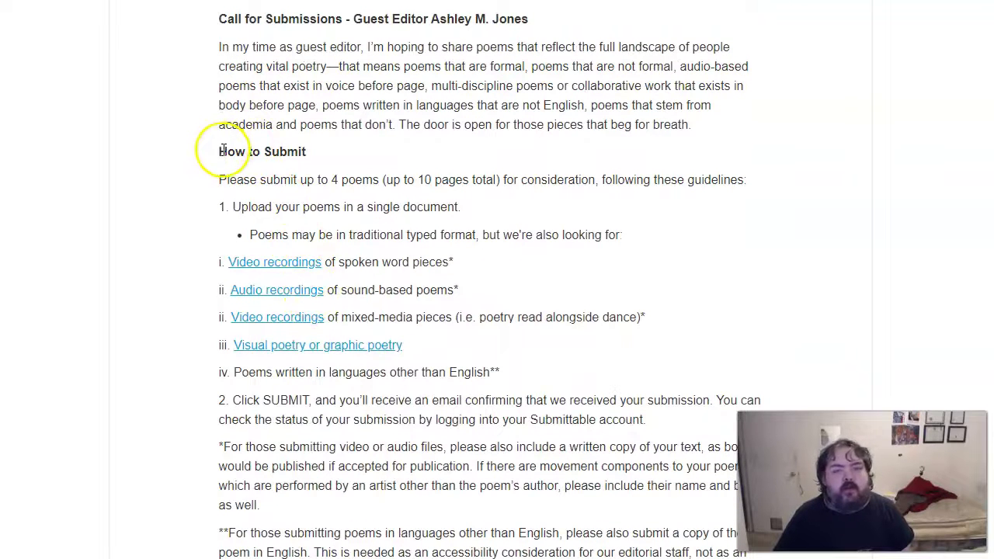
- Read the How to Submit guidelines and important notes, highlighting the instruction to upload poems in a single document
drag(219, 152, 359, 177)
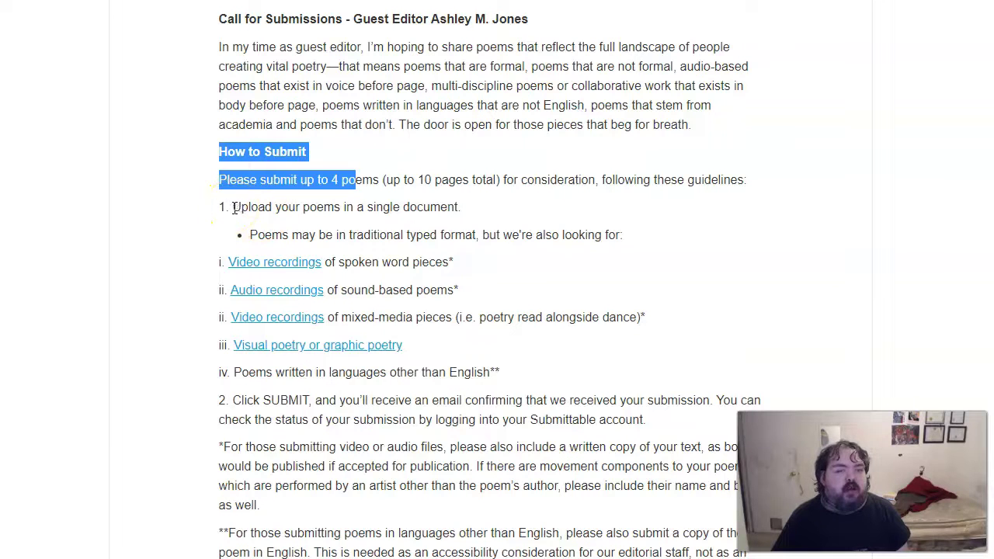
drag(234, 208, 451, 209)
drag(622, 199, 650, 228)
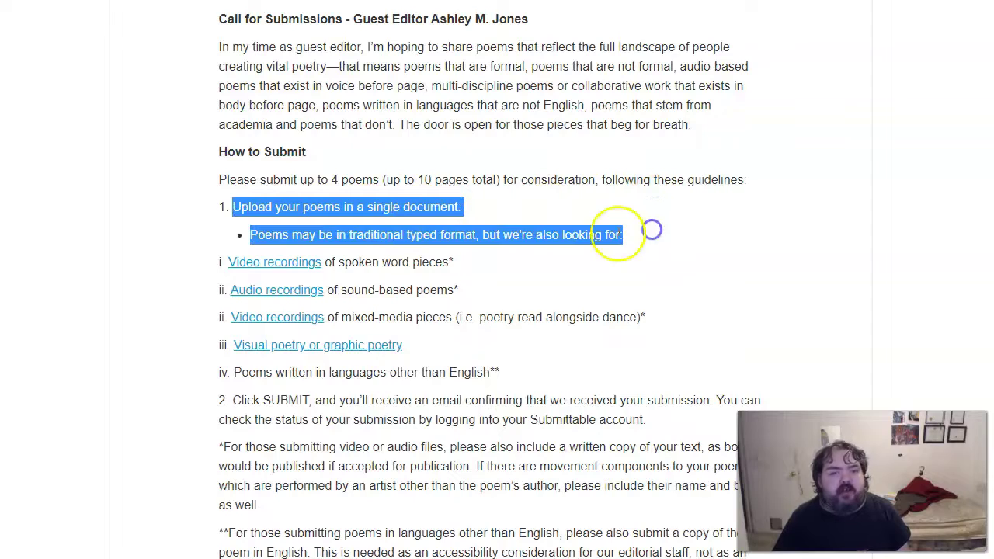
scroll(395, 282, down, 2)
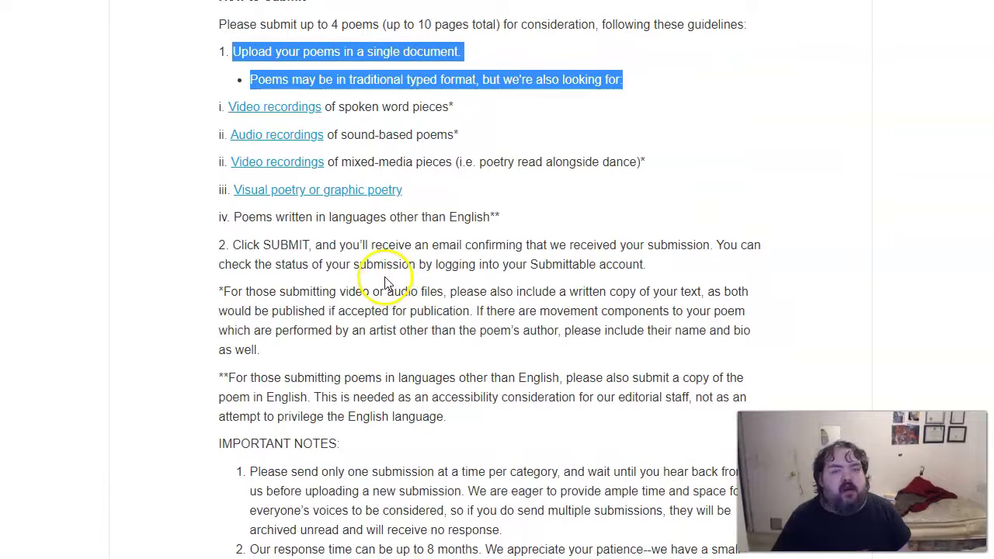
scroll(385, 280, down, 6)
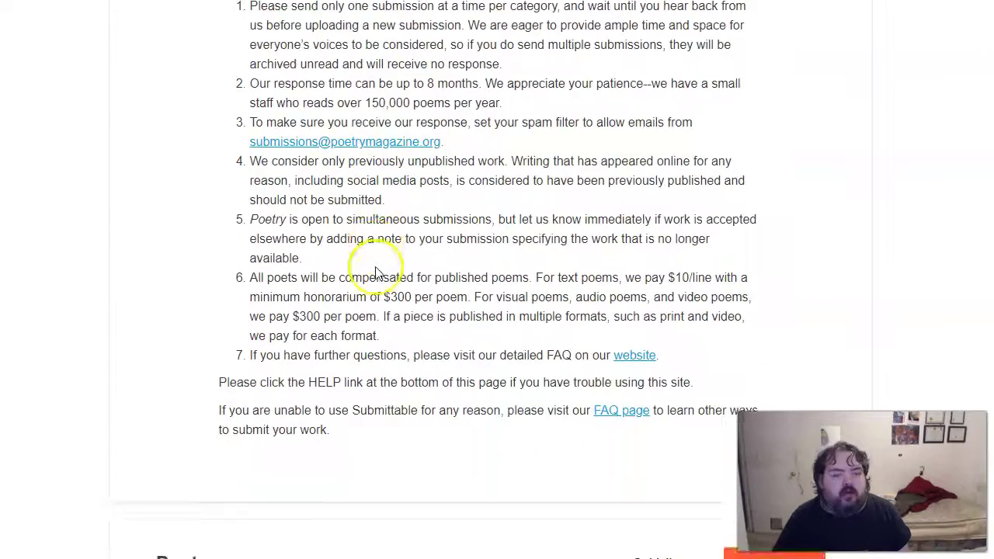
- Review POETRY Magazine's submission categories, from Poetry and Audio Poems to Translation, Video Poems and Visual Poetry
scroll(375, 272, down, 4)
click(386, 283)
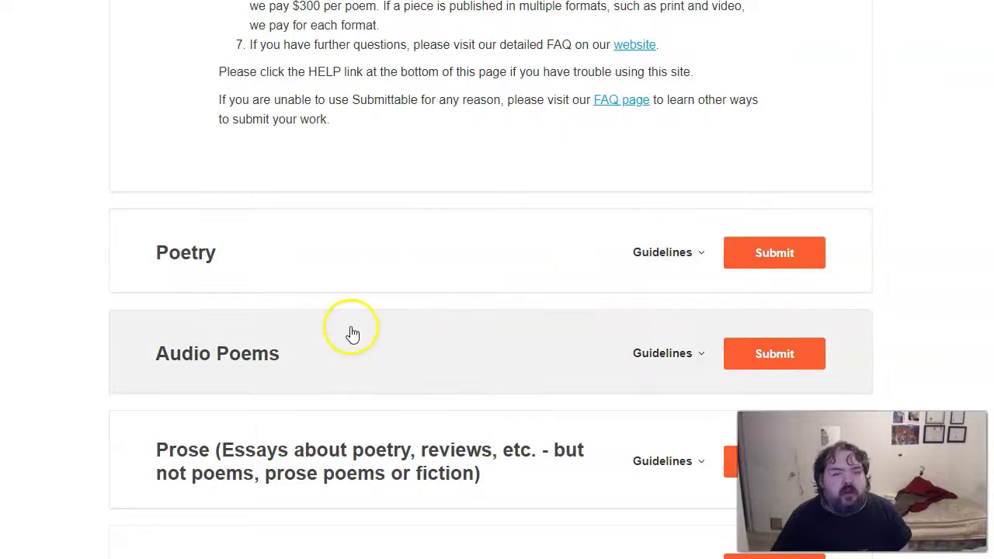
scroll(307, 411, down, 4)
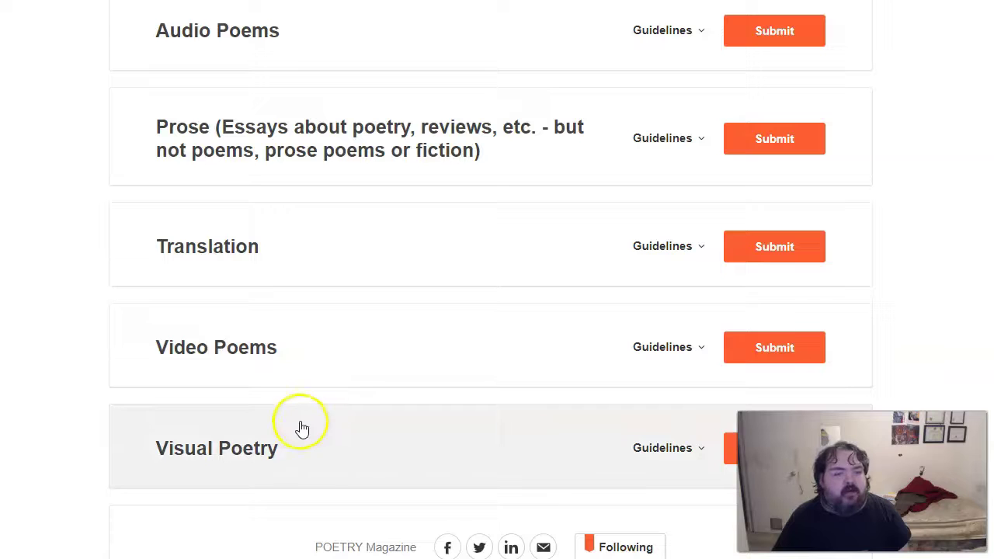
scroll(295, 392, up, 2)
scroll(294, 387, up, 3)
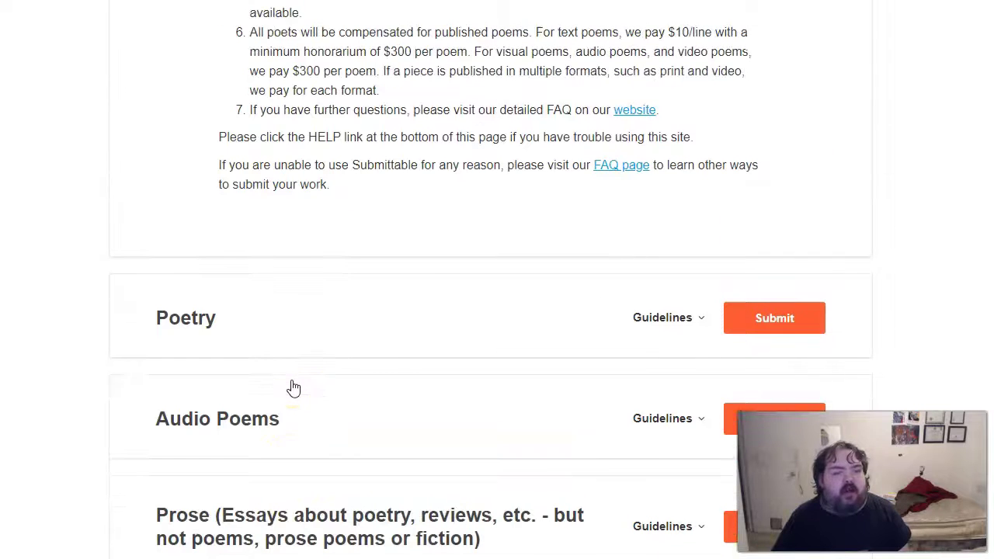
scroll(296, 402, up, 1)
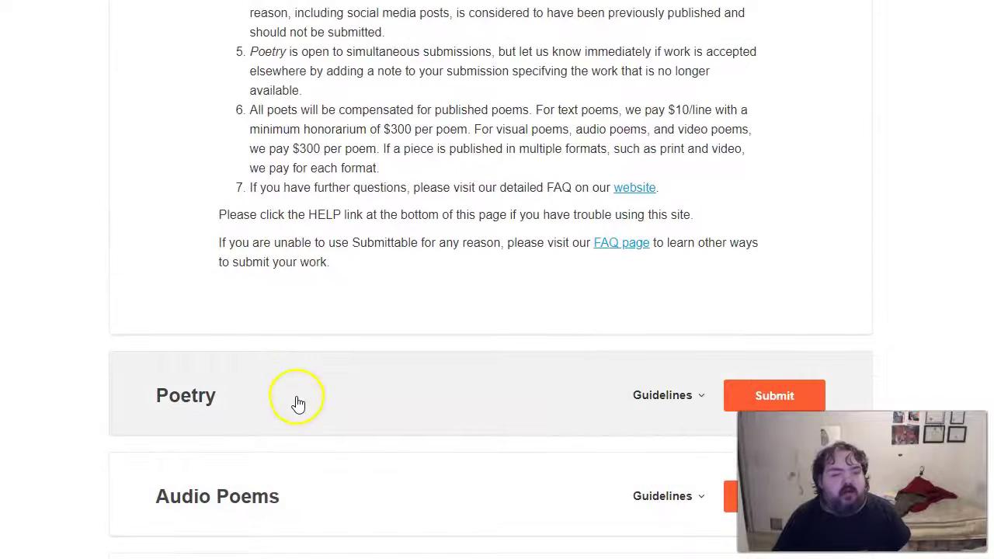
scroll(298, 403, down, 3)
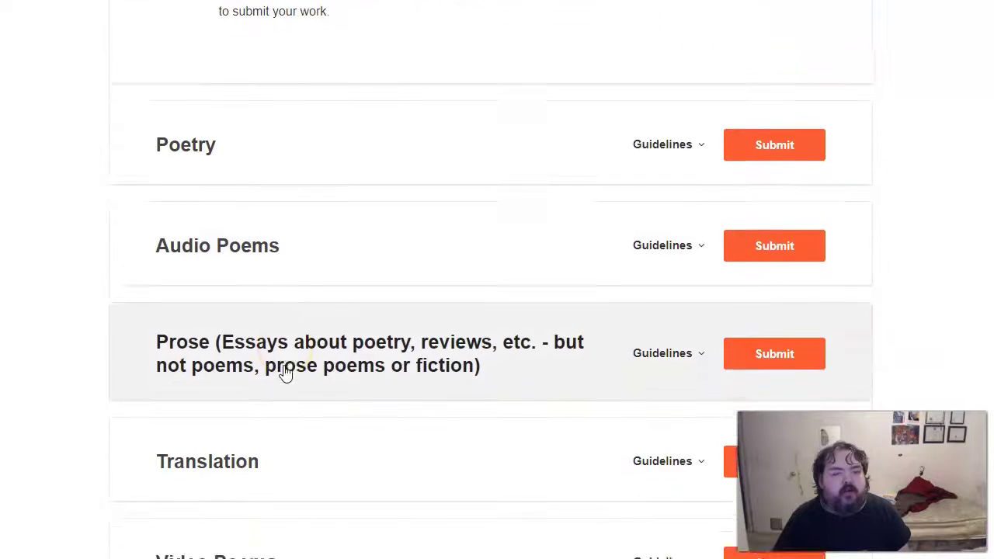
- Expand the Poetry category's guidelines and read the call for submissions, How to Submit instructions and important notes
scroll(284, 371, down, 3)
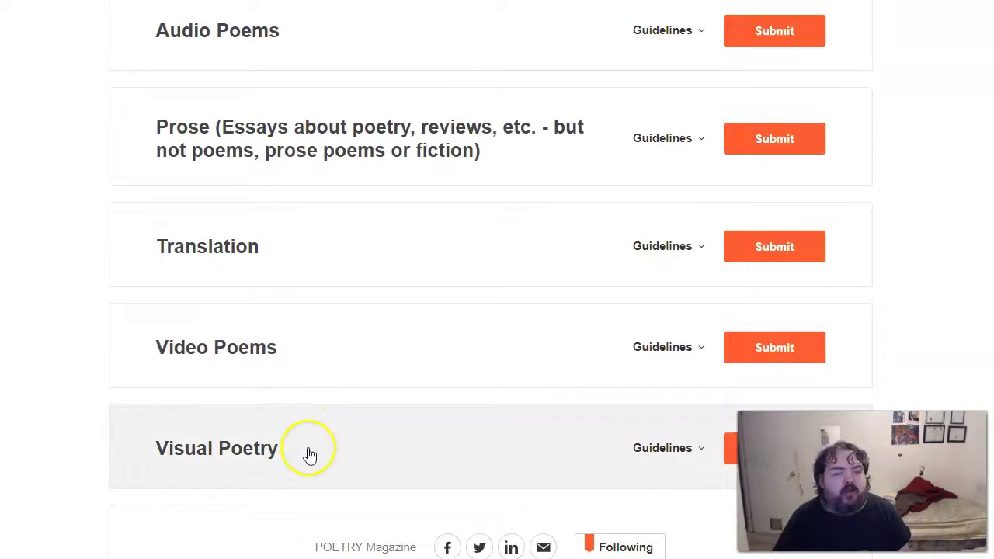
scroll(306, 444, up, 4)
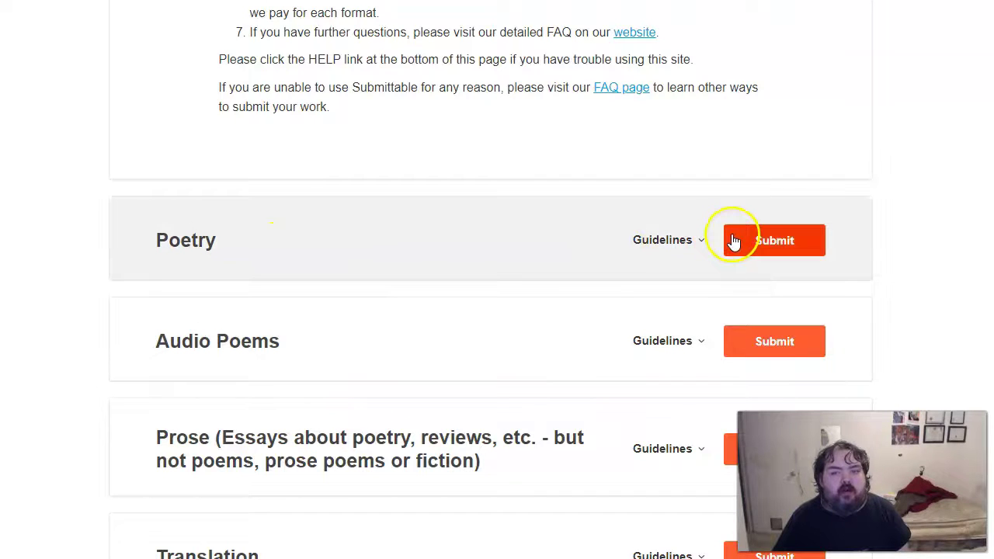
click(695, 245)
scroll(548, 299, down, 2)
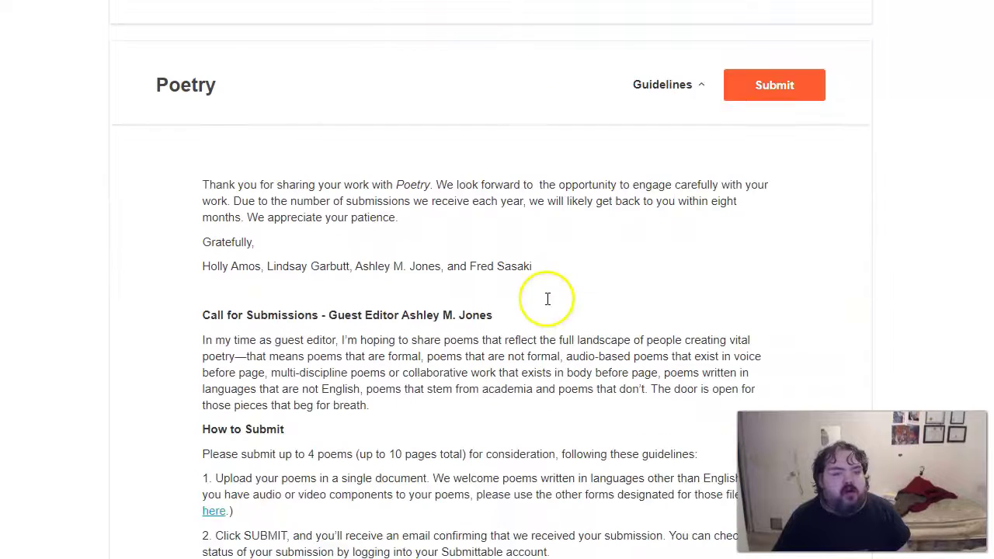
scroll(516, 281, down, 2)
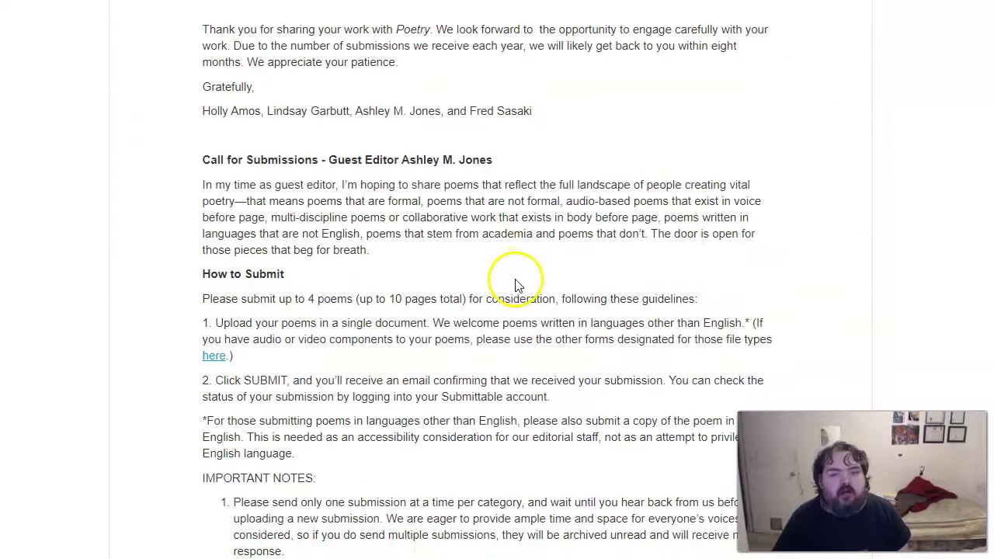
scroll(516, 285, down, 1)
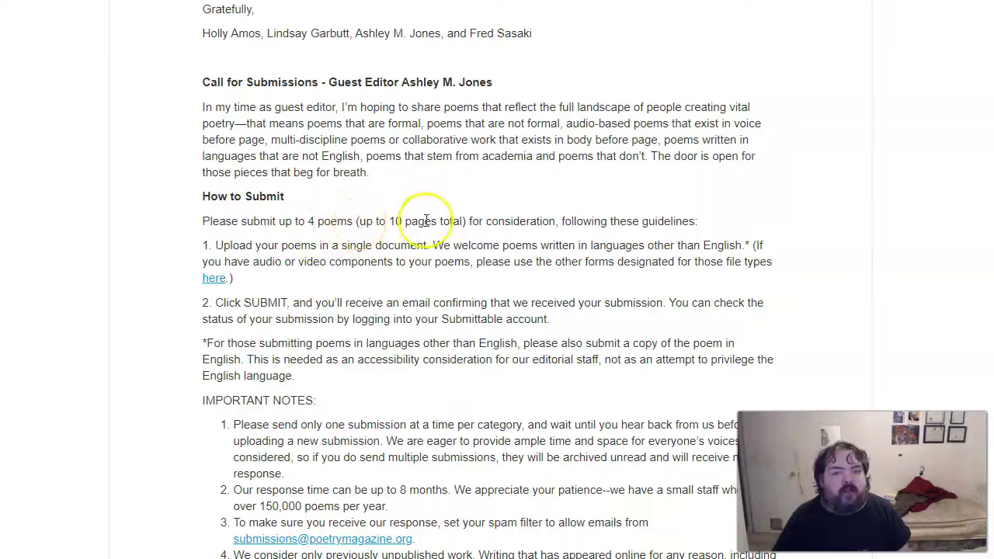
scroll(379, 298, down, 1)
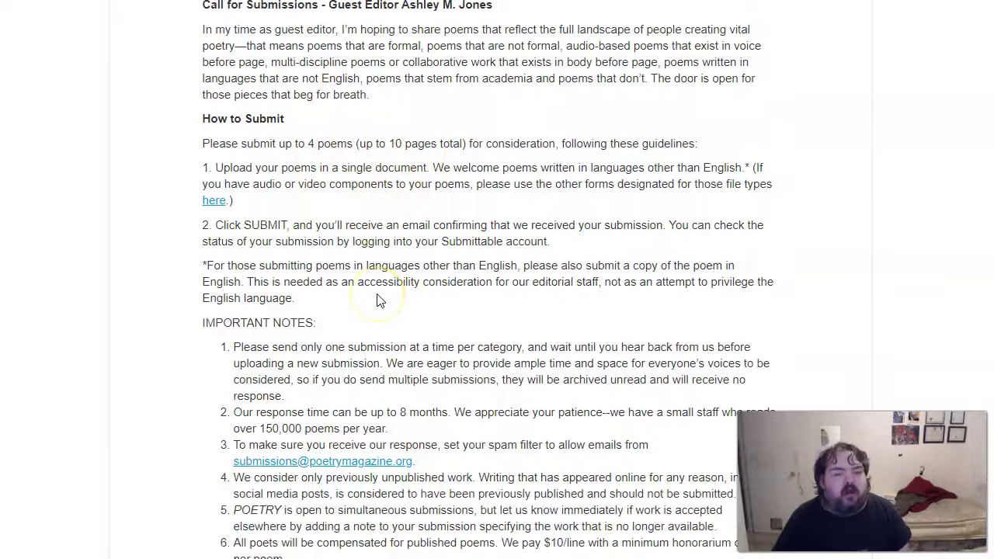
scroll(380, 300, up, 6)
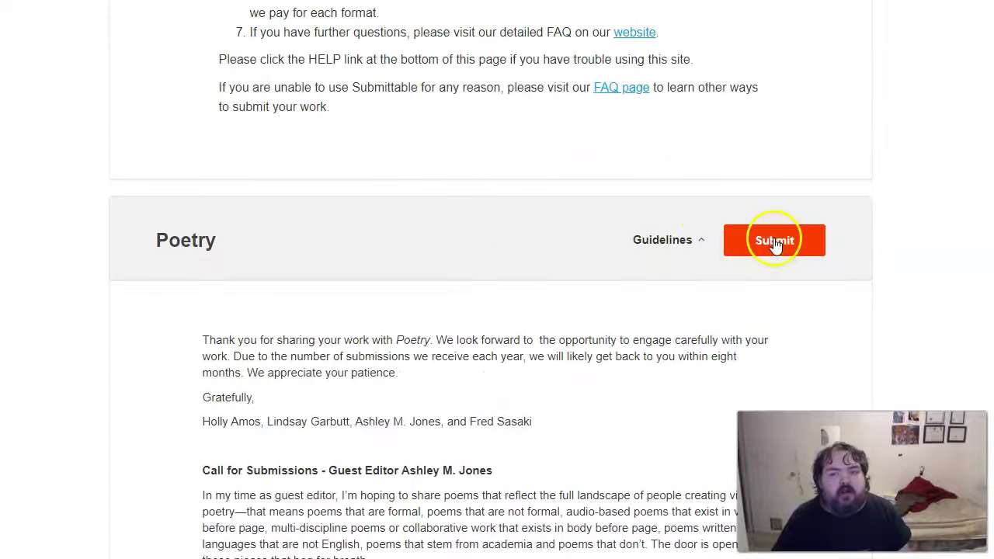
- Start a submission in the Poetry category, and save the prefilled contact address to continue to the submission form
click(776, 247)
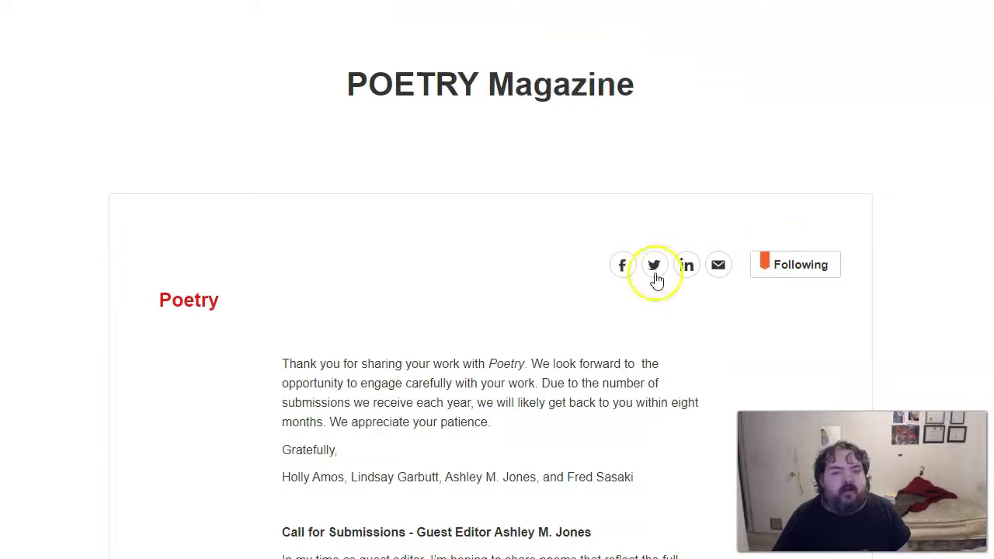
scroll(388, 273, down, 4)
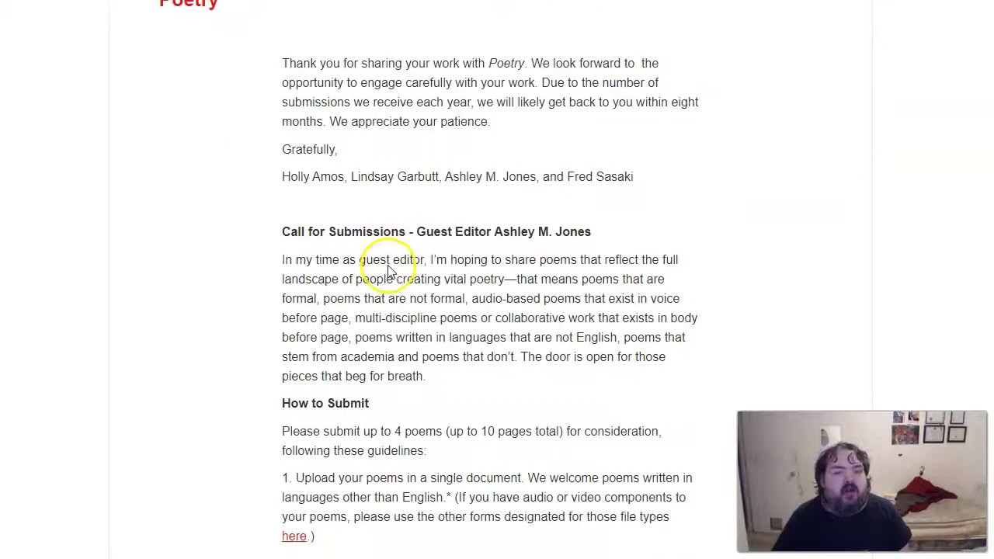
scroll(391, 268, down, 2)
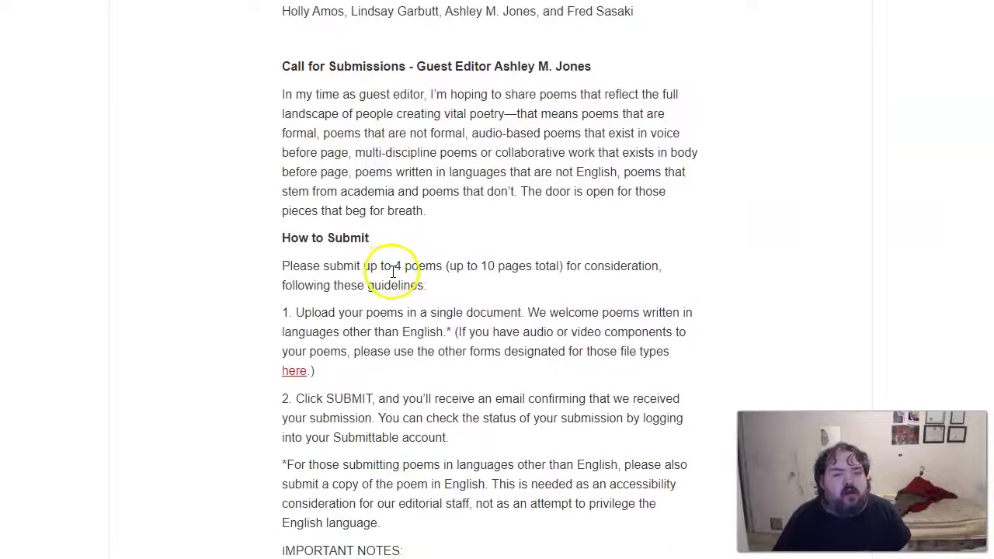
scroll(391, 268, down, 4)
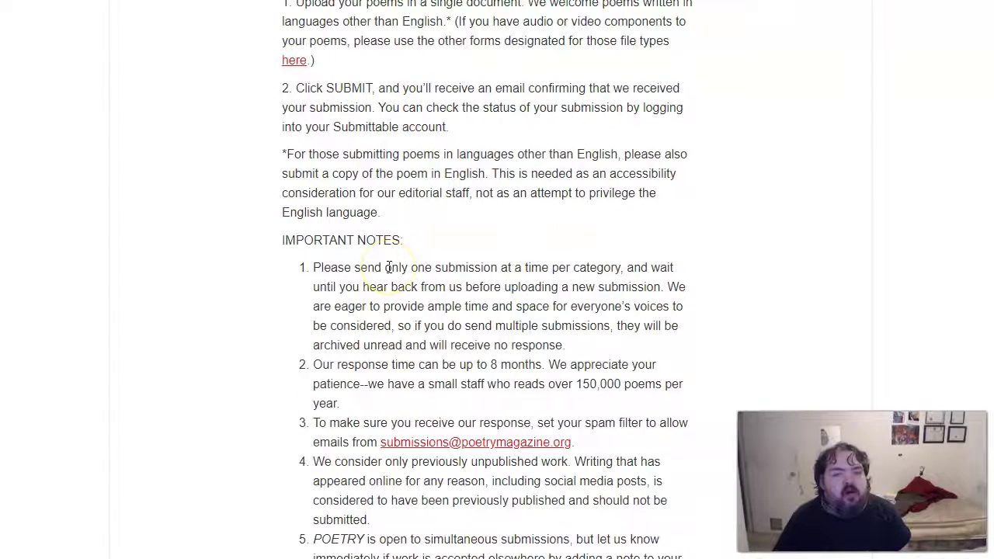
scroll(390, 267, down, 1)
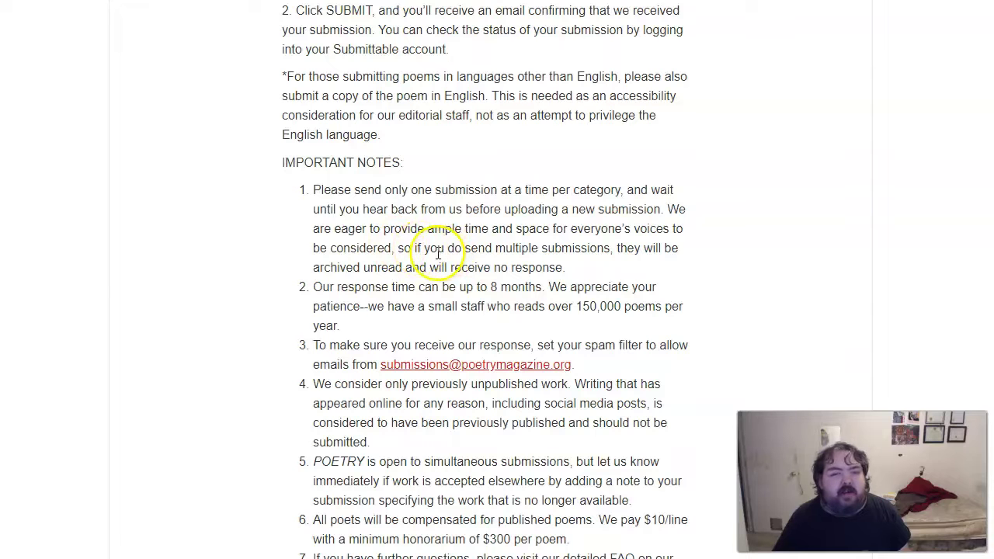
scroll(439, 250, down, 5)
scroll(434, 248, down, 10)
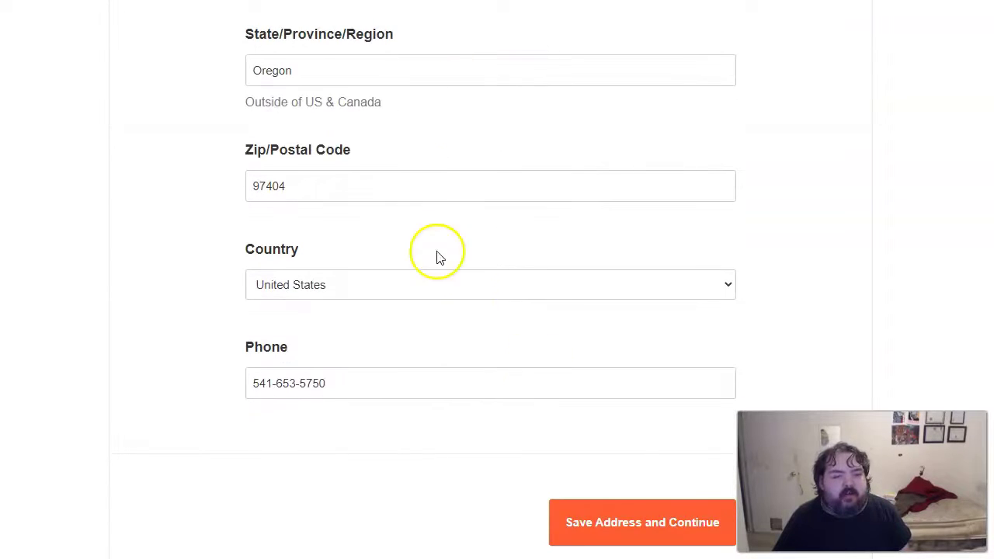
click(637, 517)
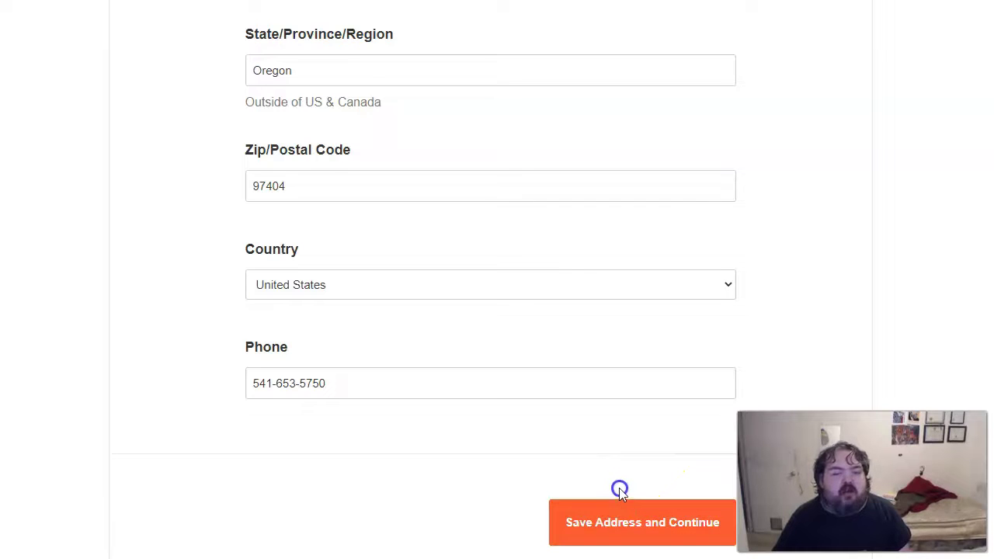
- Review the Poetry submission form, from the magazine's guidelines and important notes to the Title and Cover Letter fields
scroll(514, 330, down, 2)
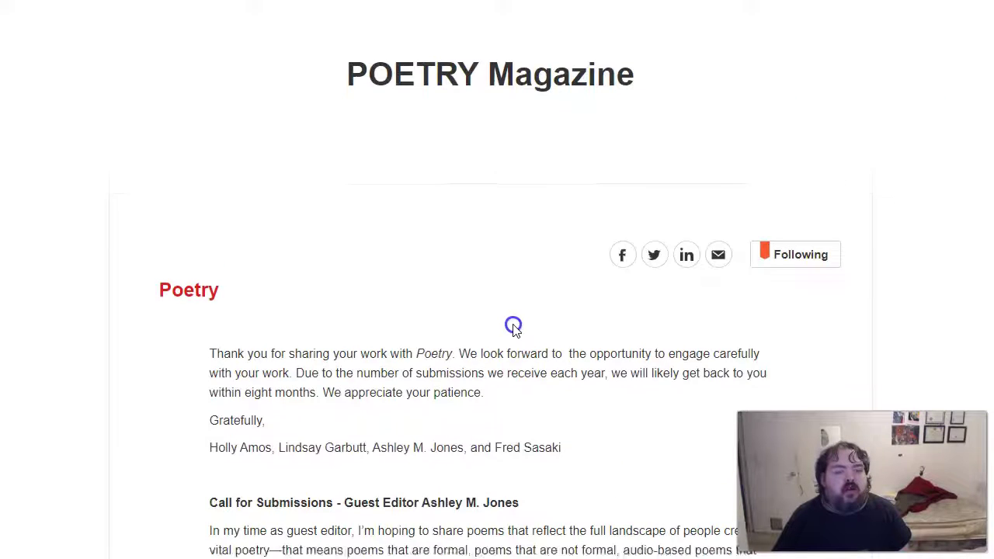
scroll(507, 334, down, 12)
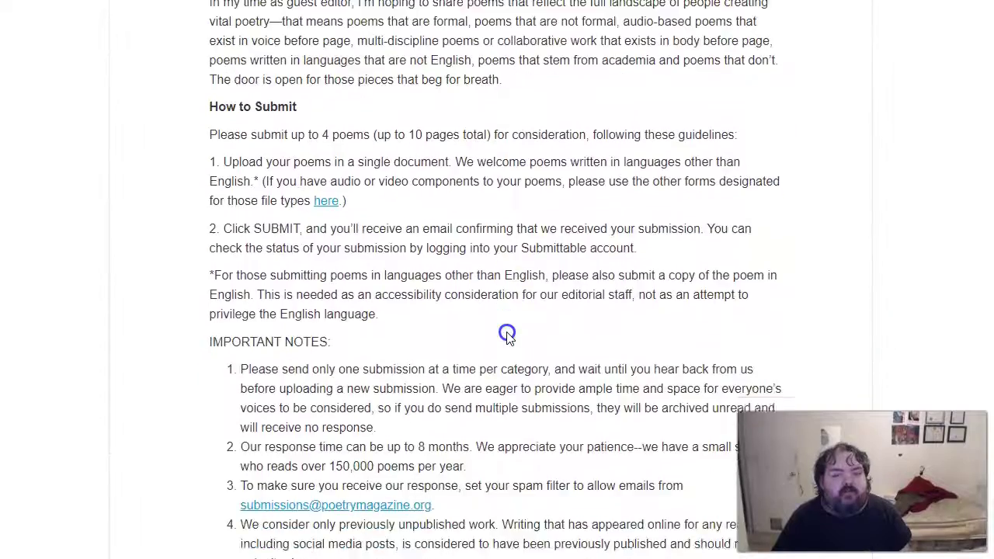
scroll(507, 334, down, 1)
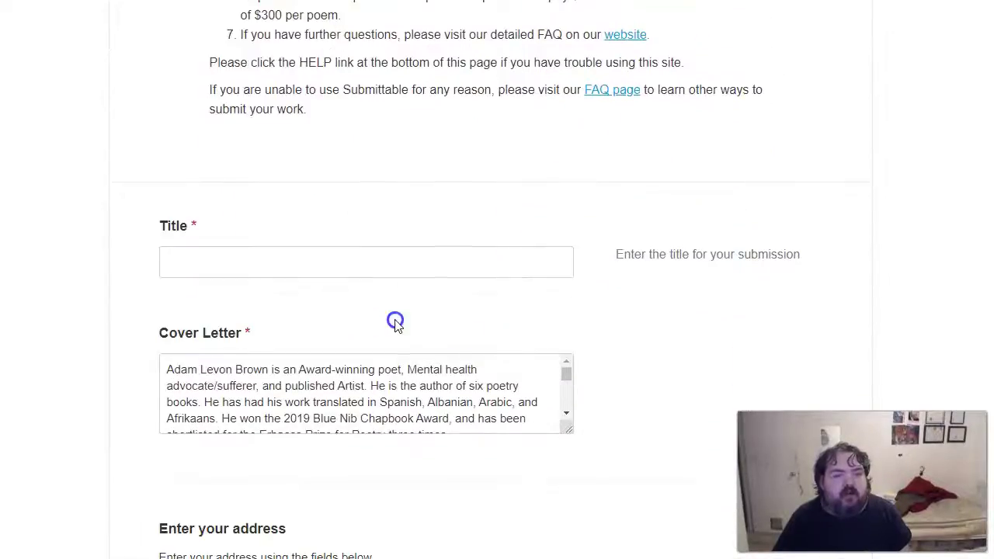
scroll(399, 319, down, 3)
scroll(401, 315, up, 5)
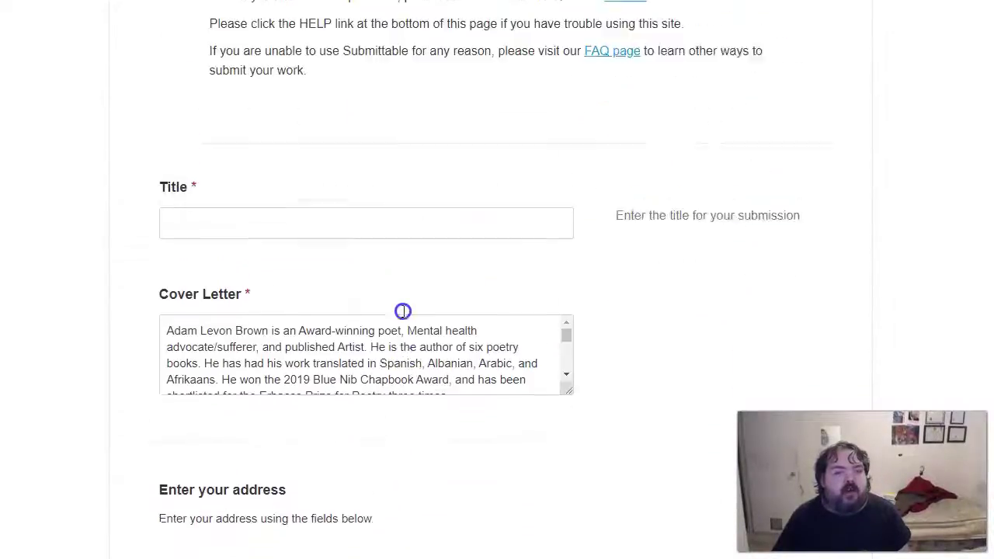
scroll(406, 313, up, 13)
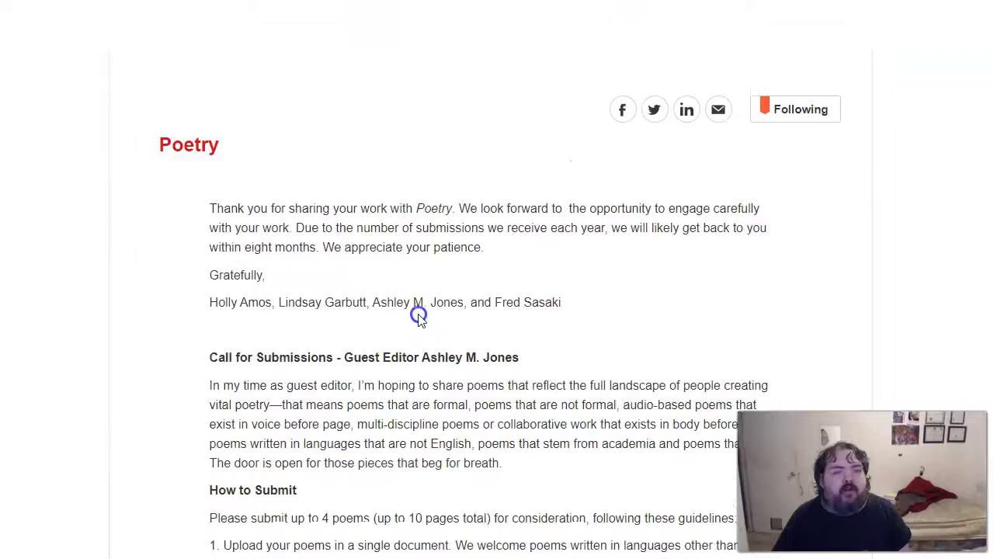
scroll(416, 314, up, 1)
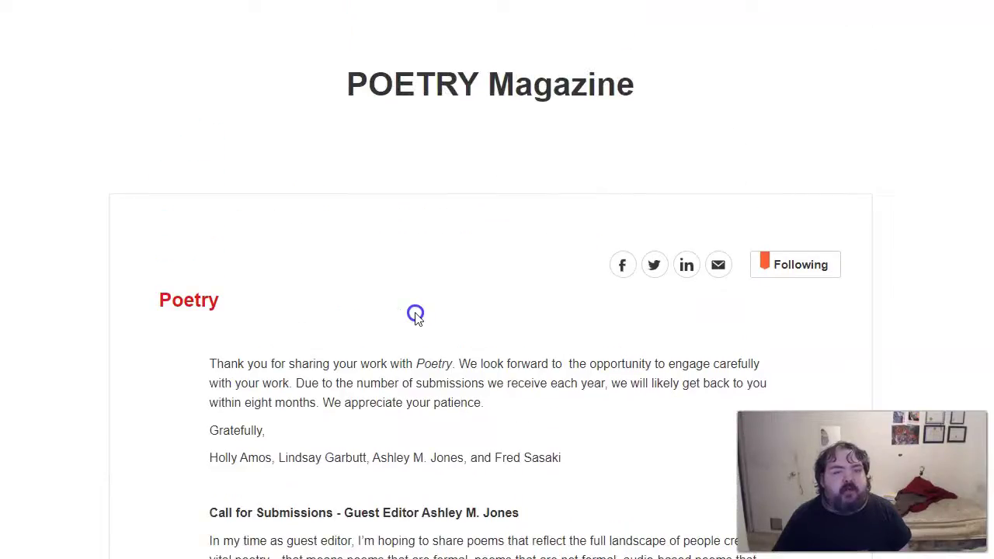
scroll(415, 314, down, 12)
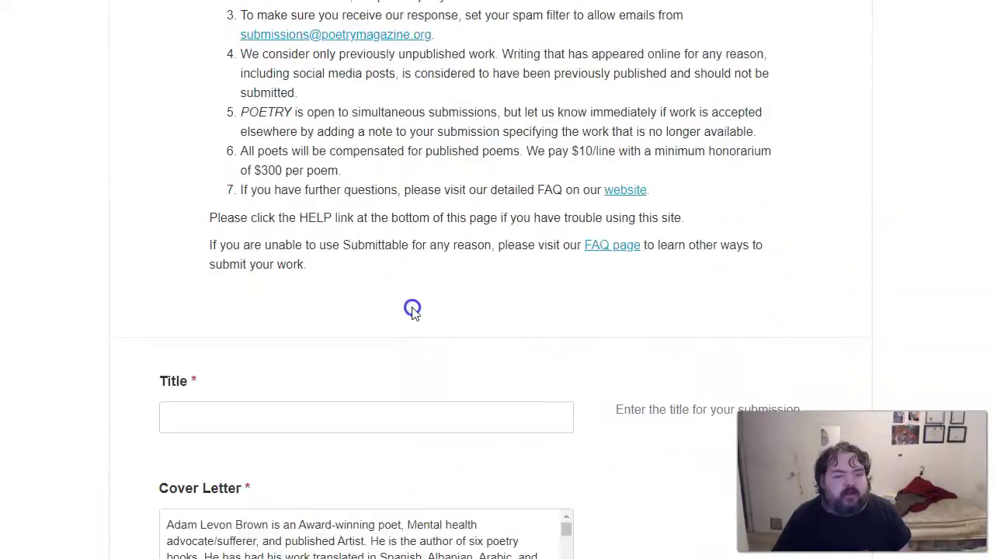
scroll(411, 309, up, 11)
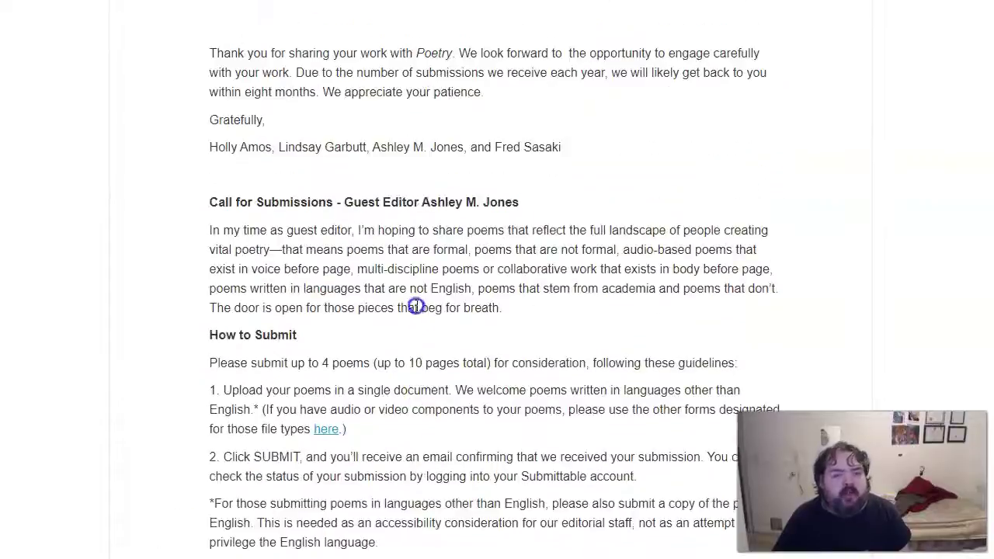
scroll(424, 319, up, 2)
- Title the submission "4 Poems for Poetry"
scroll(424, 319, down, 8)
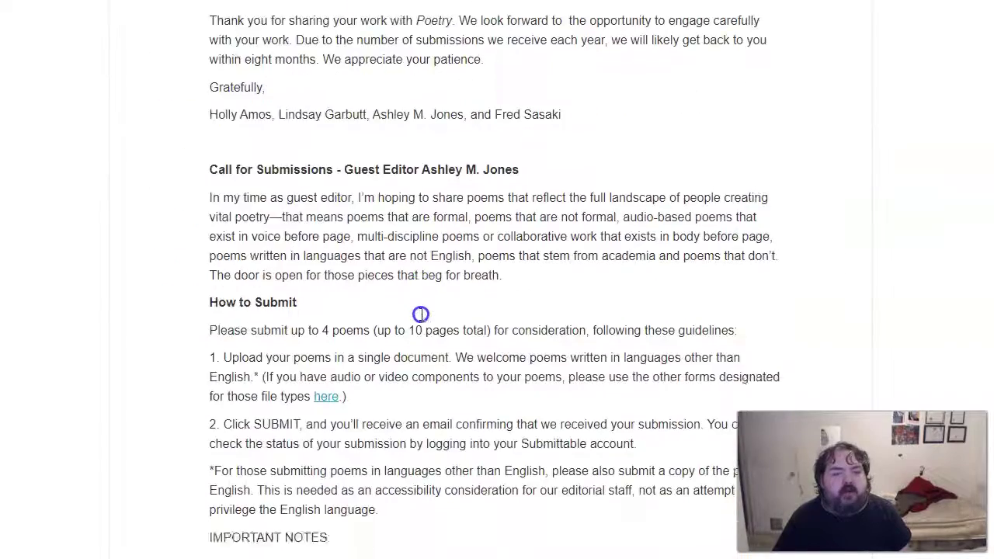
scroll(420, 315, down, 6)
click(334, 332)
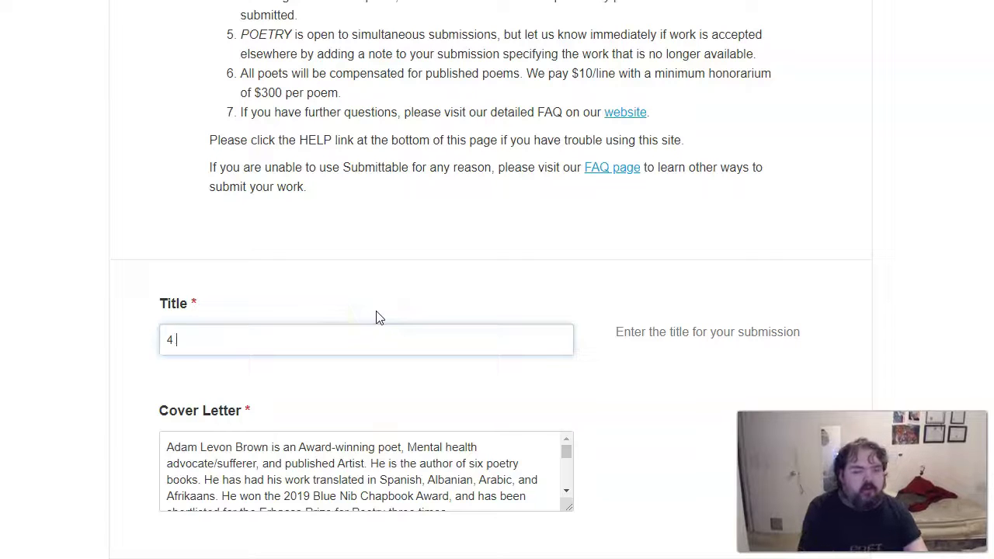
text(4 Poems for Poetry)
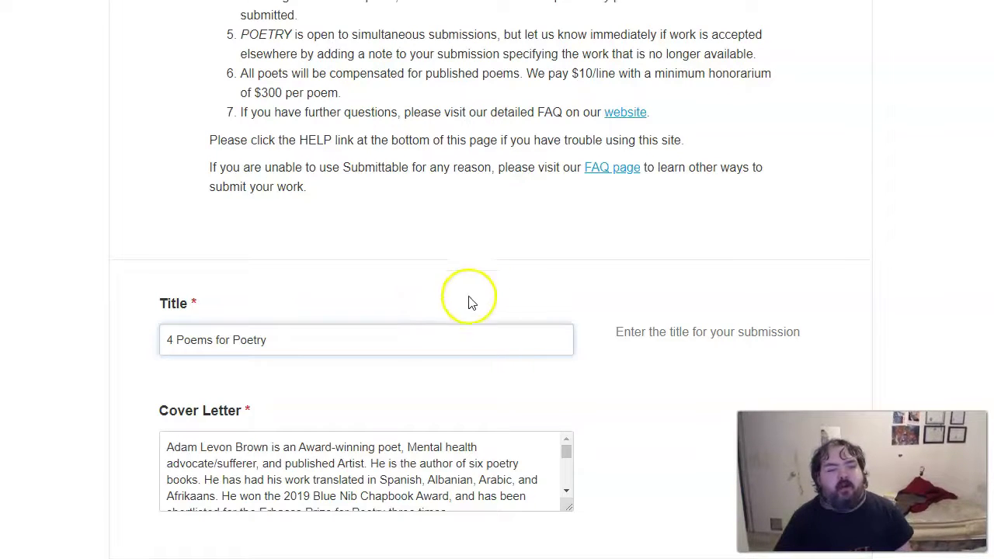
- Highlight the prefilled cover letter biography to check its text, and clear the selection
scroll(466, 307, down, 2)
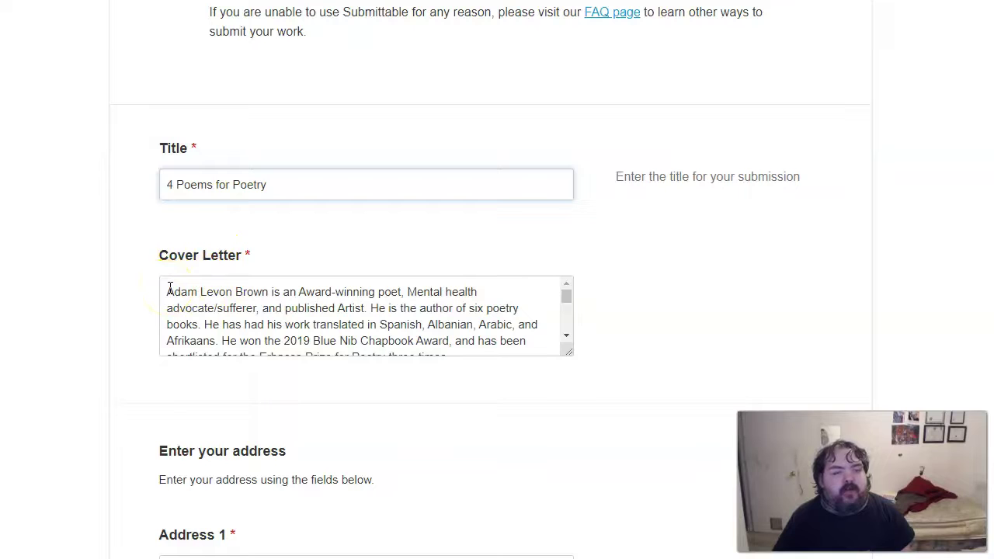
drag(169, 288, 366, 349)
scroll(347, 332, up, 5)
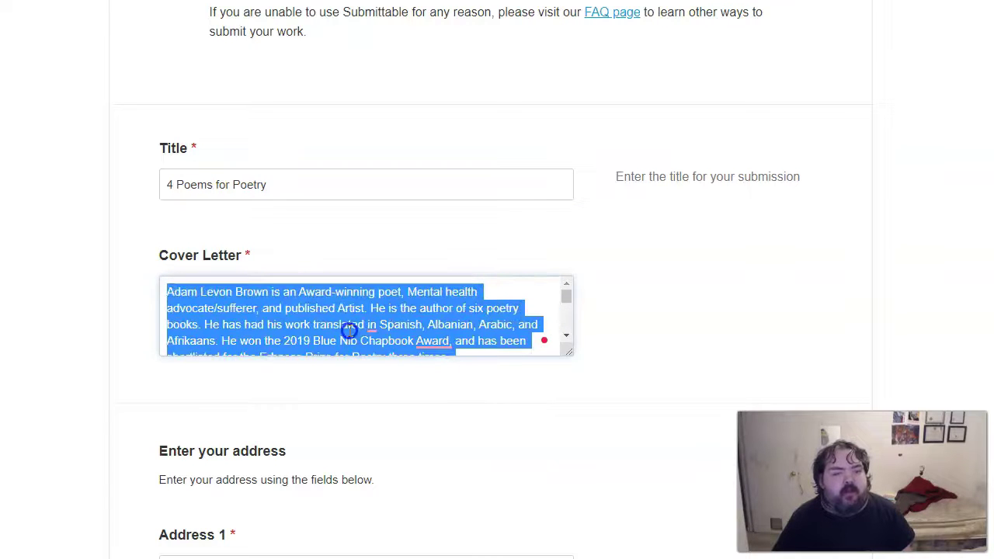
click(292, 327)
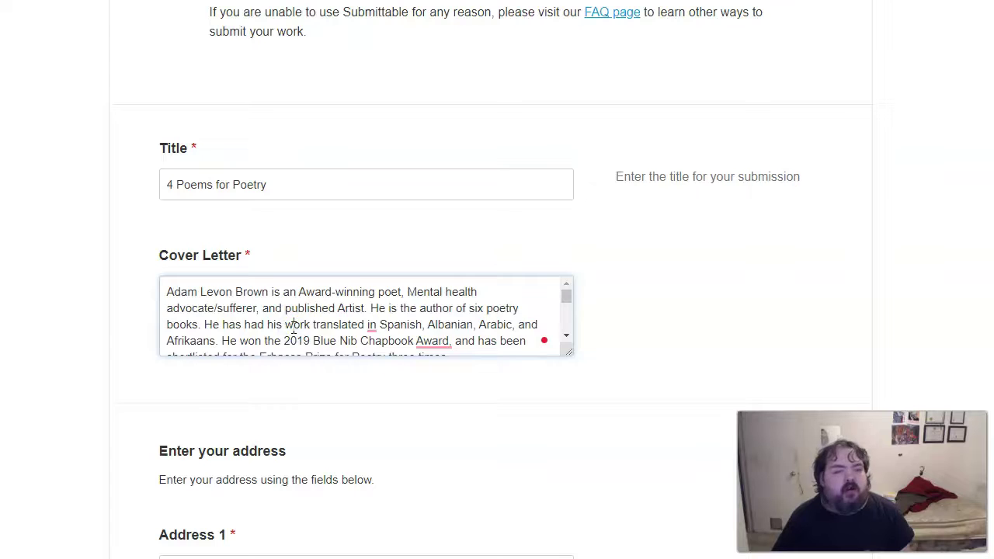
- Fill in the form's postal address and phone number from the saved address suggestion, and check the completed fields
scroll(293, 327, down, 10)
scroll(311, 372, up, 3)
click(248, 181)
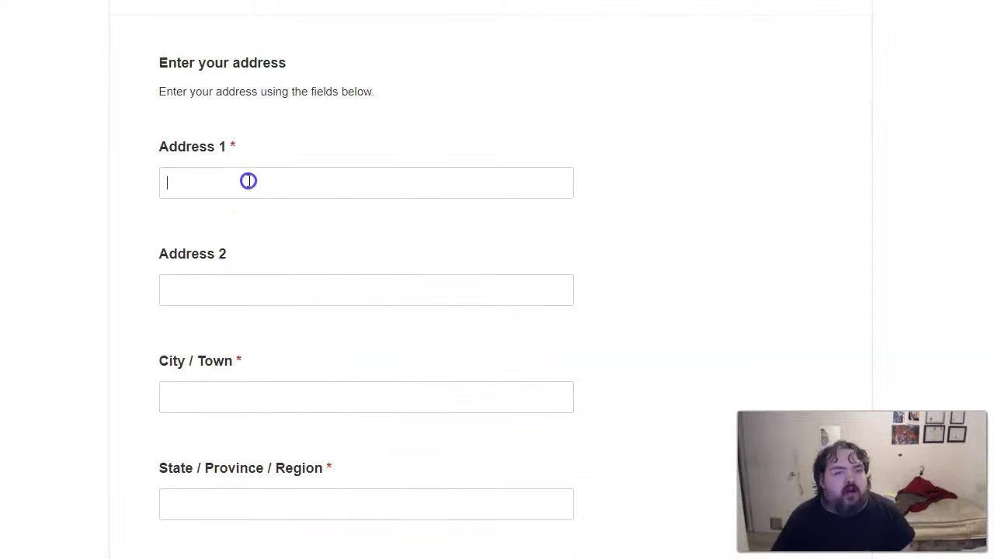
click(251, 218)
scroll(311, 262, down, 4)
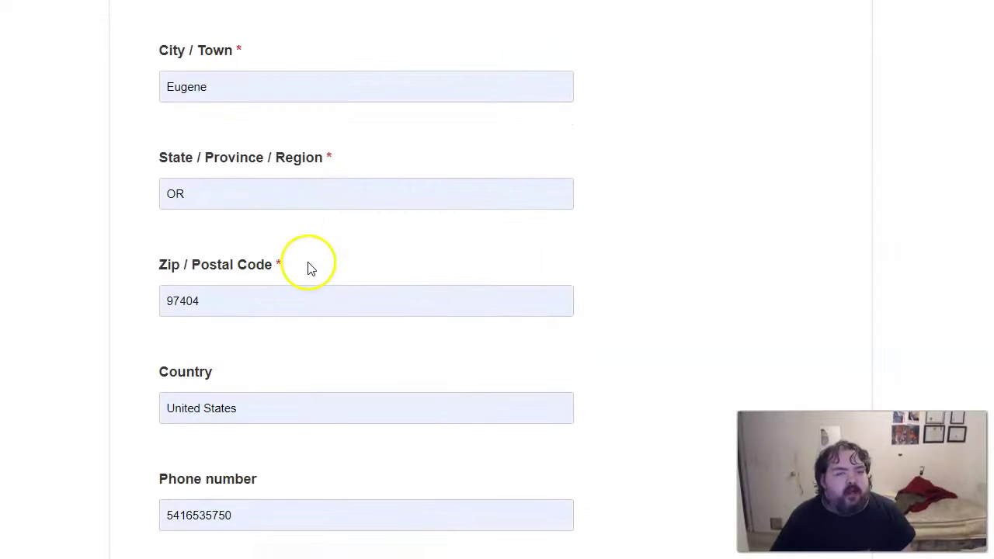
scroll(308, 268, down, 5)
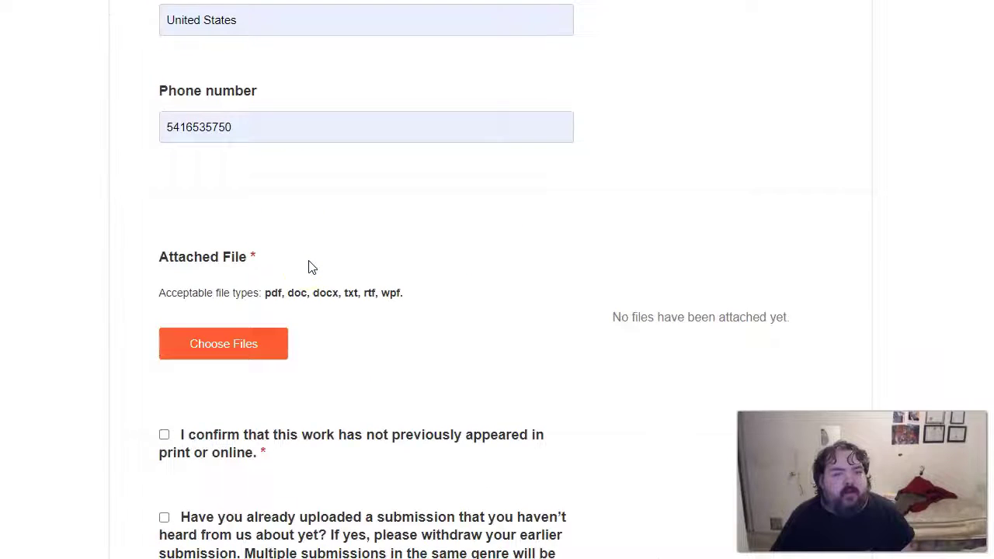
scroll(309, 264, up, 10)
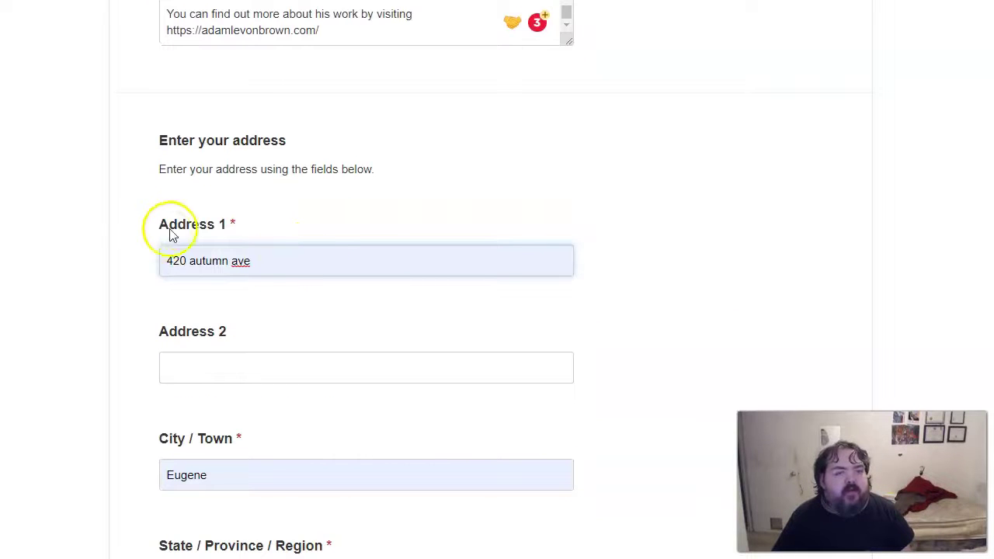
scroll(210, 342, down, 2)
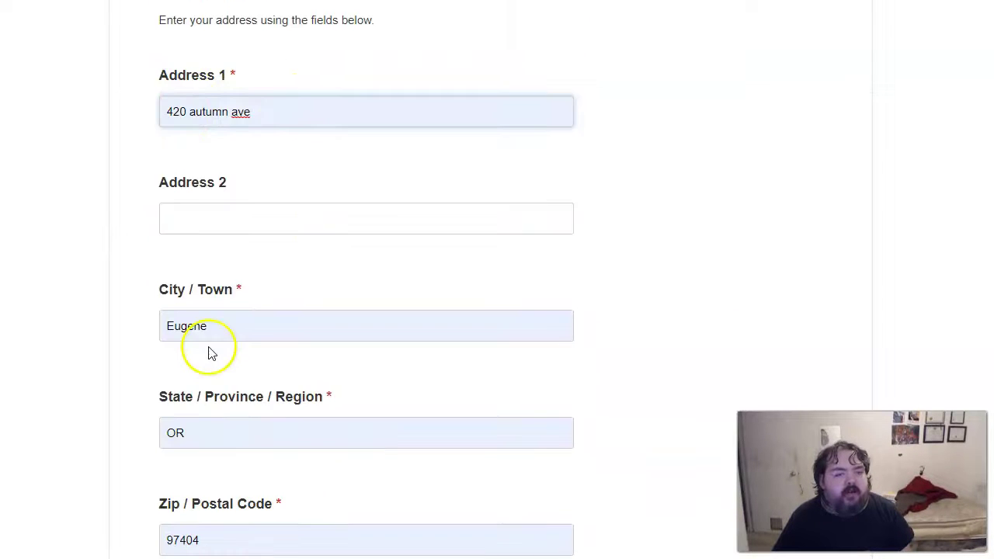
scroll(214, 334, down, 2)
scroll(220, 295, down, 1)
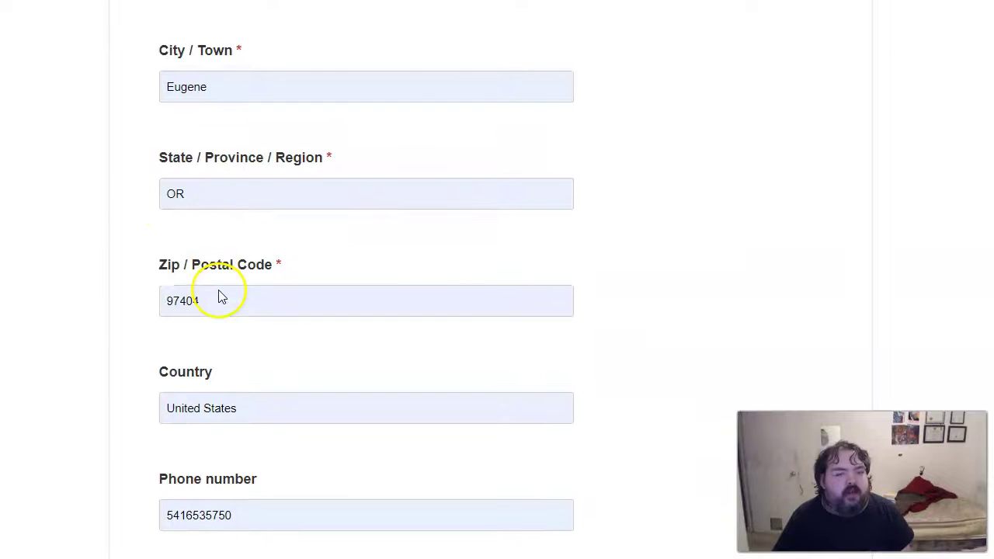
scroll(221, 294, down, 1)
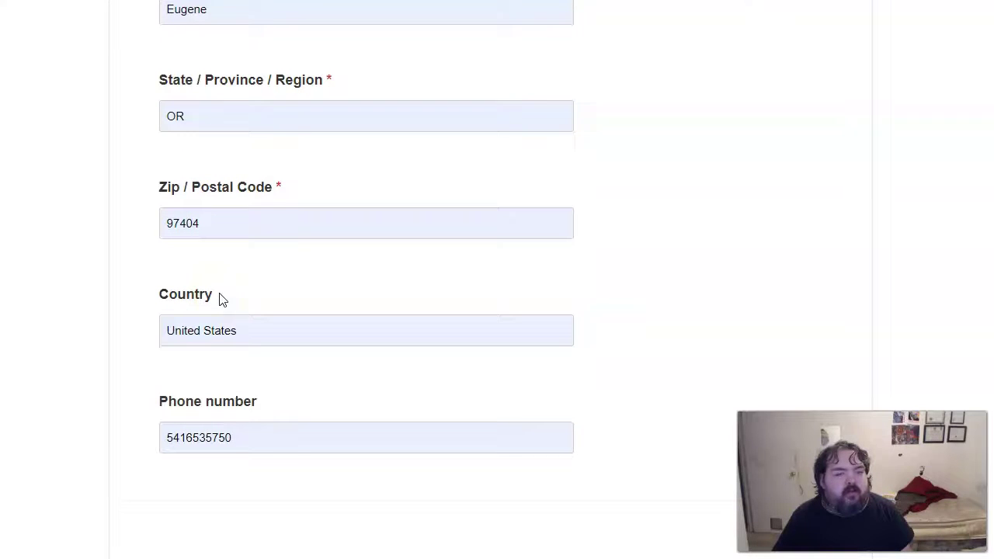
- Browse the computer's files for the poems document and attach 4_Poems_Poetry.rtf to the submission form
scroll(237, 334, down, 6)
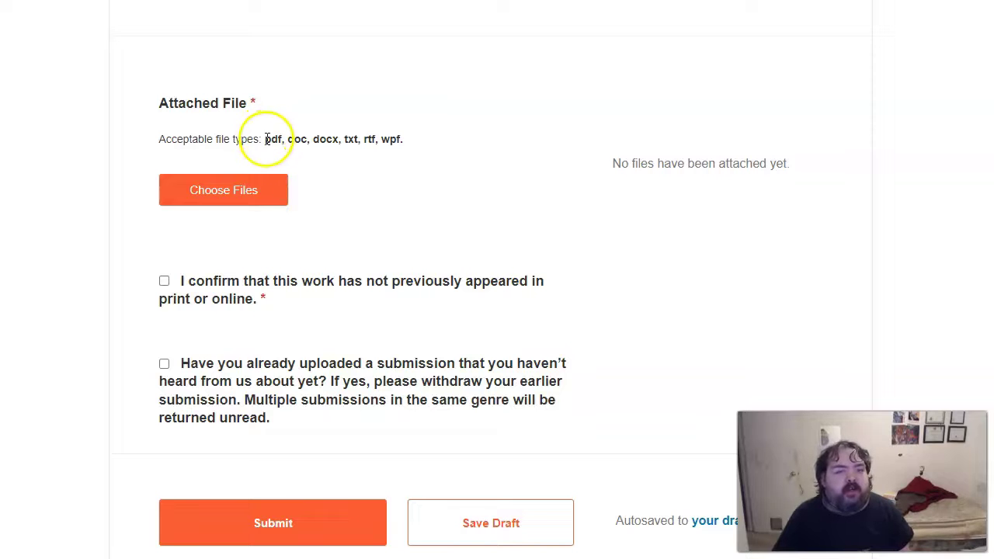
click(275, 191)
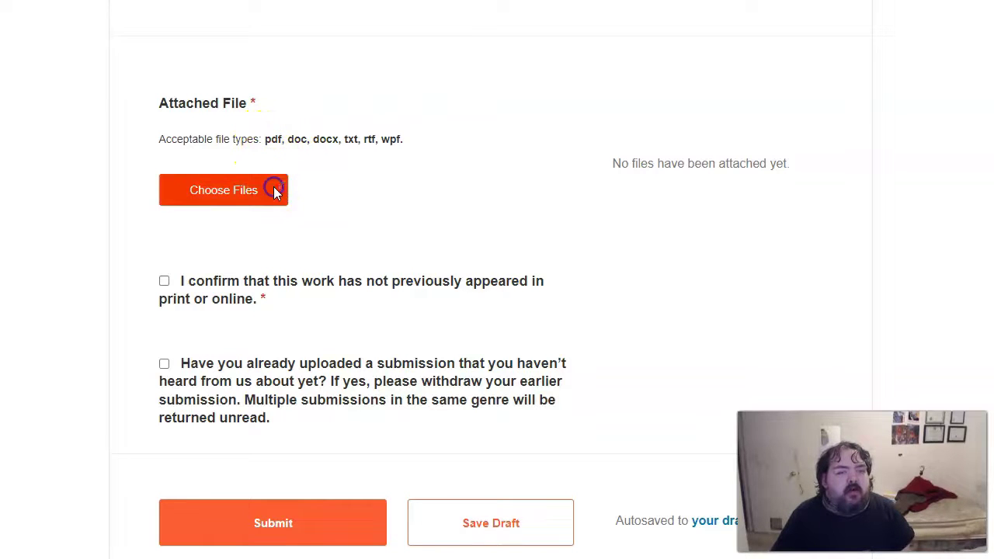
scroll(187, 104, down, 3)
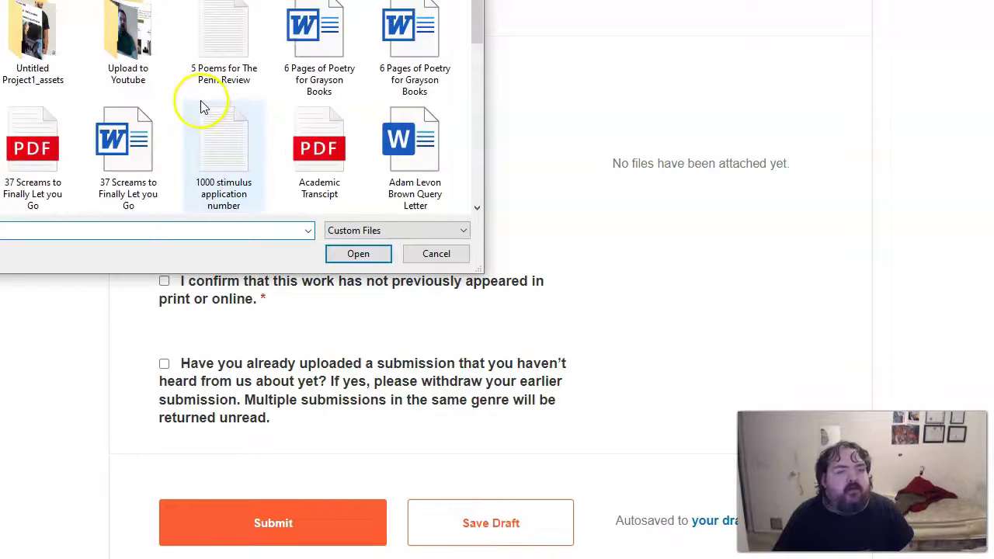
scroll(201, 110, down, 3)
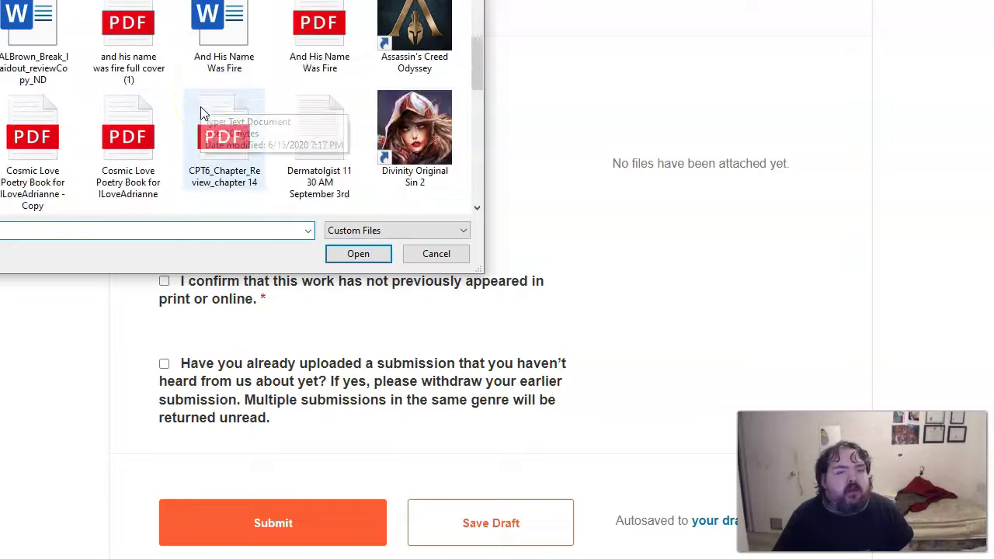
click(216, 42)
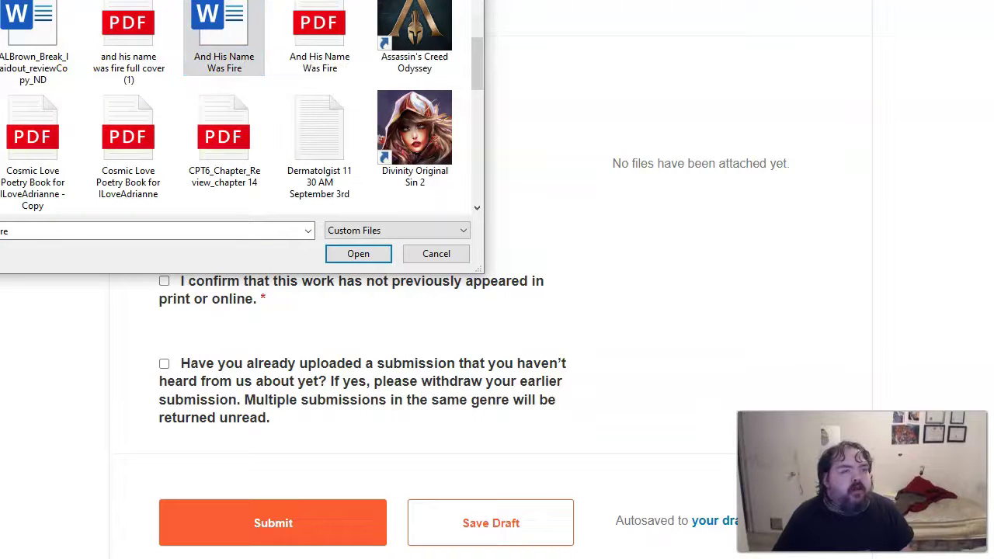
scroll(241, 106, up, 1)
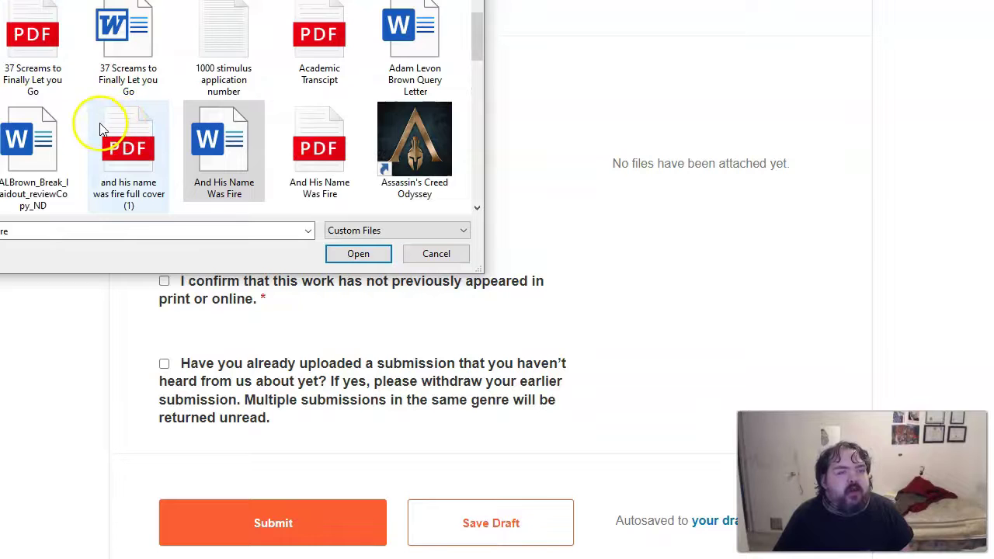
scroll(99, 124, down, 1)
scroll(99, 129, down, 5)
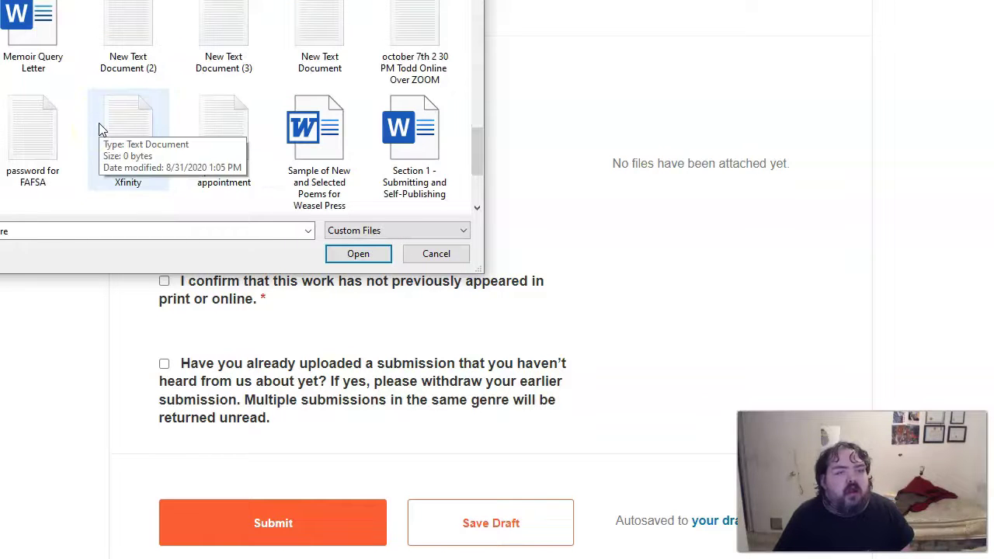
scroll(100, 128, down, 1)
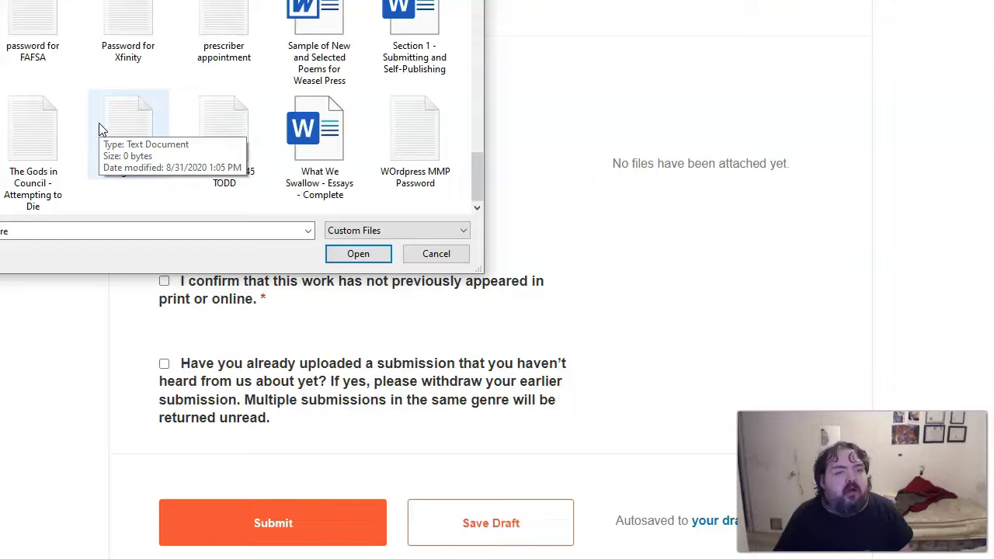
scroll(100, 128, up, 15)
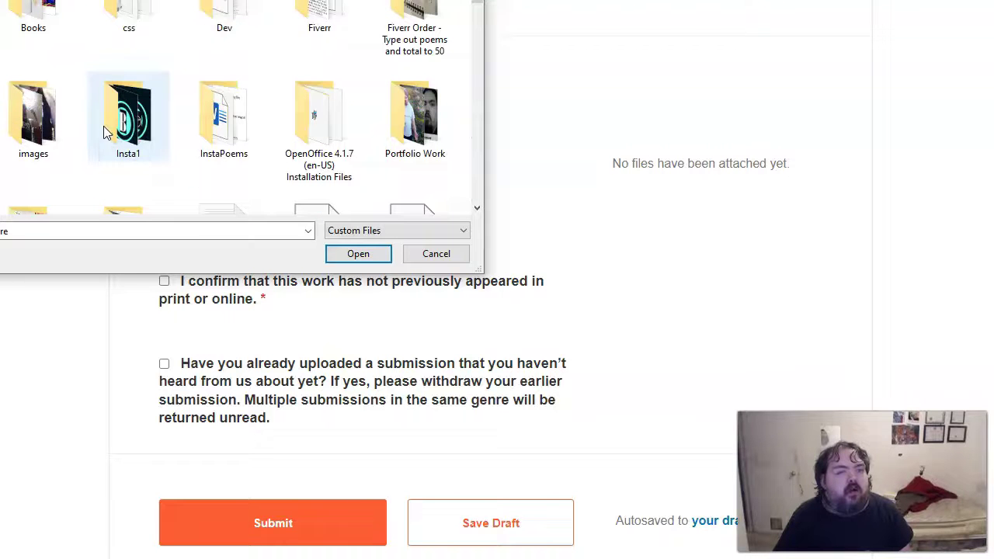
scroll(223, 152, down, 3)
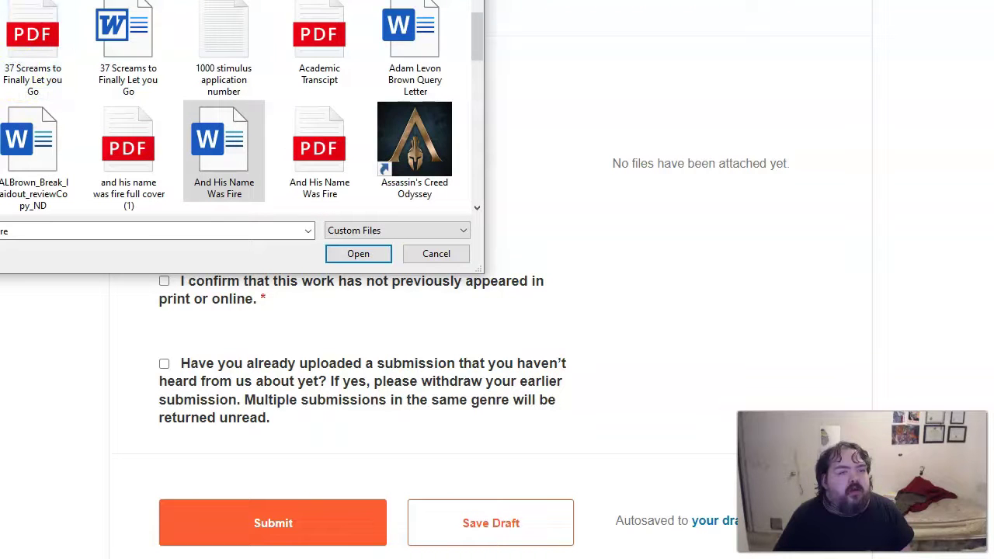
right_click(32, 39)
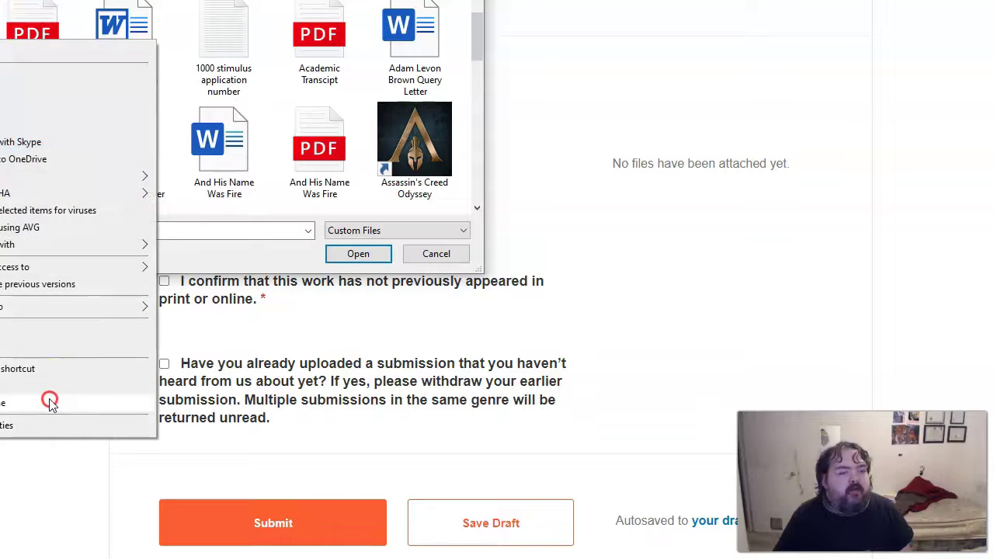
click(49, 402)
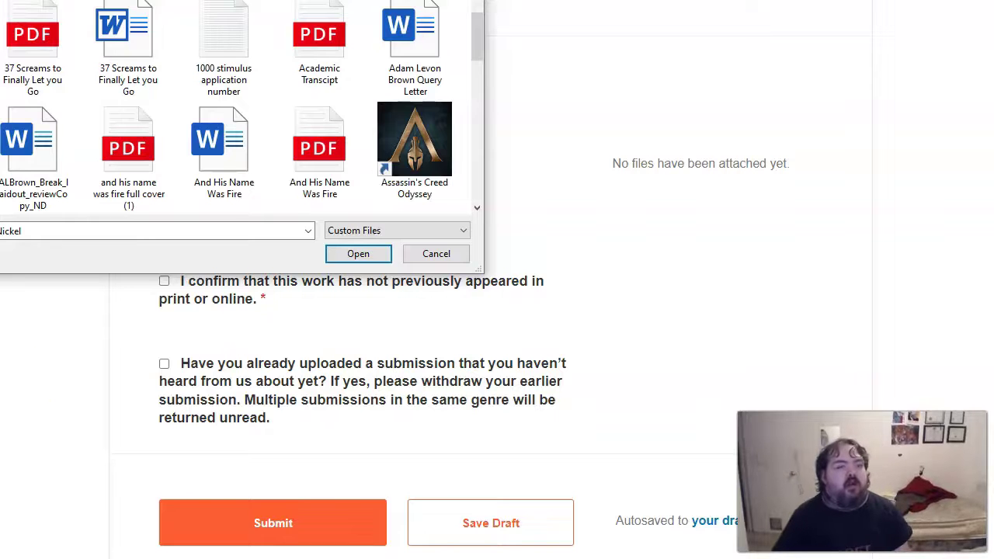
right_click(1, 26)
click(2, 35)
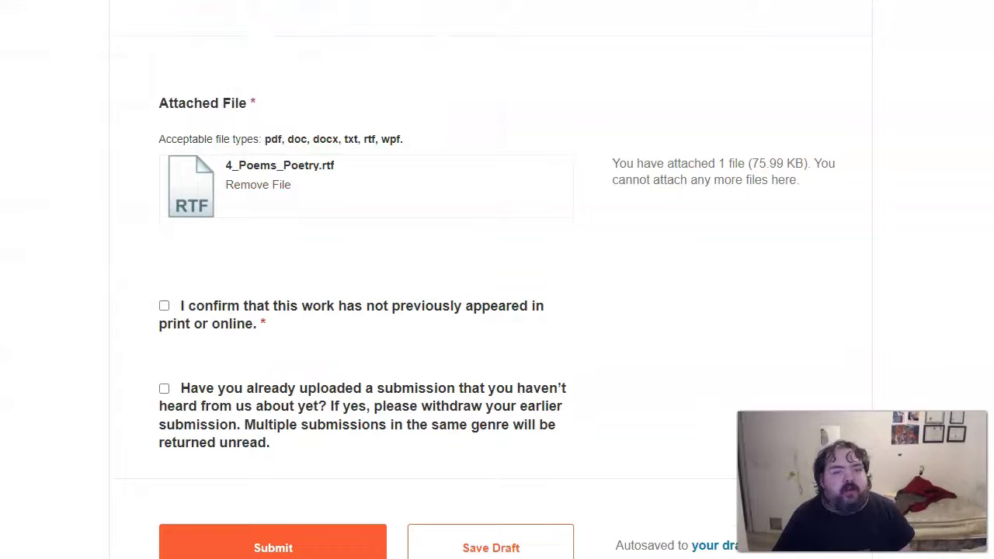
click(116, 133)
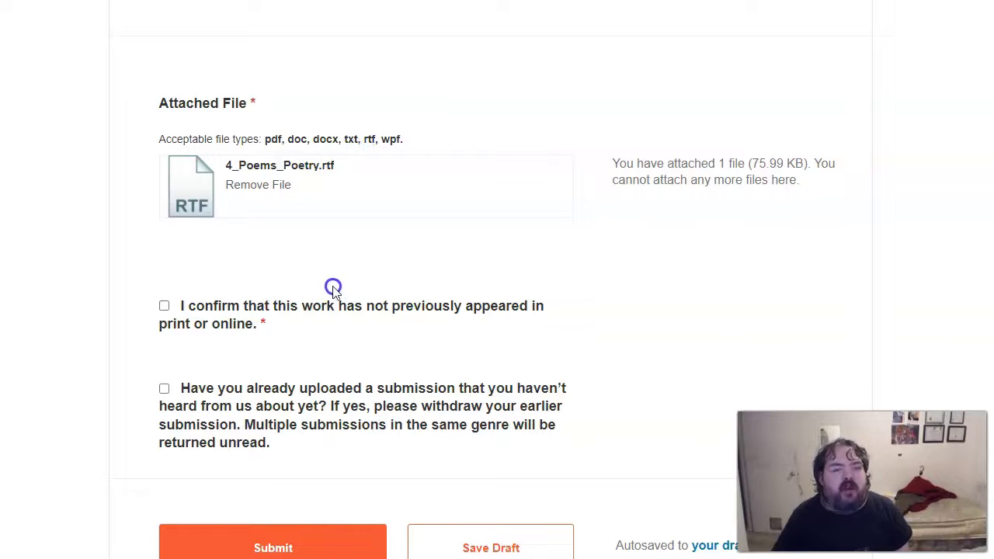
- Tick the previously unpublished confirmation and the earlier-submission question, and submit the form to POETRY Magazine
scroll(330, 288, down, 1)
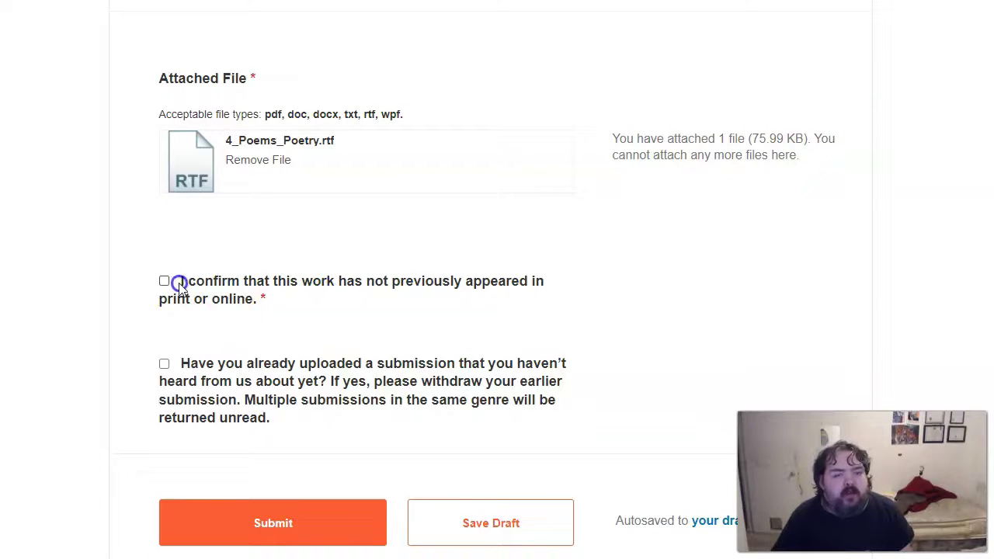
drag(211, 287, 264, 300)
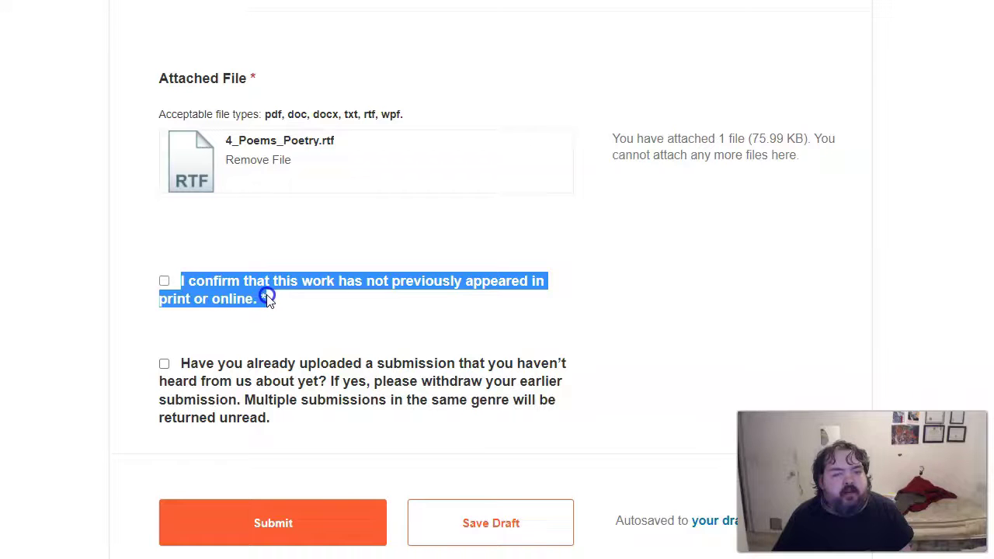
click(164, 282)
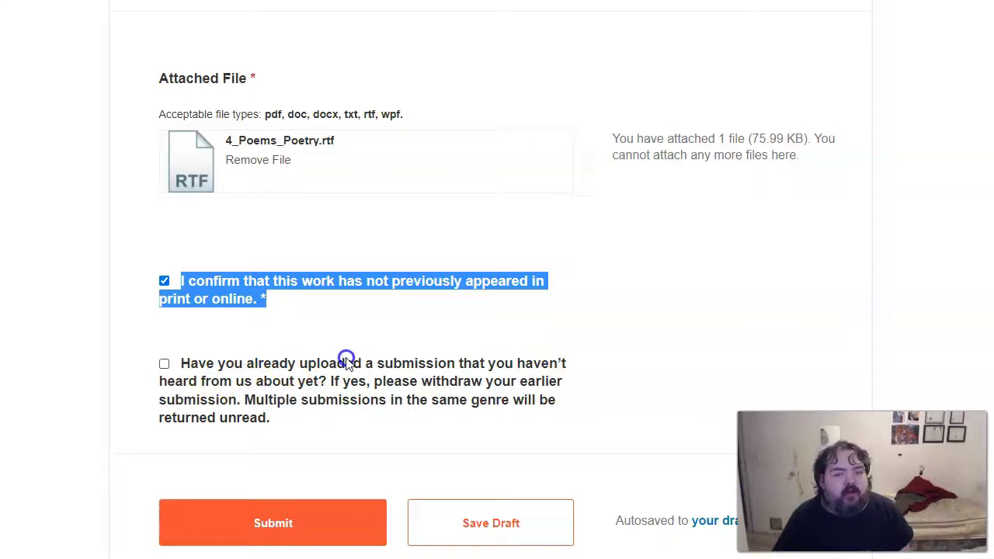
click(164, 363)
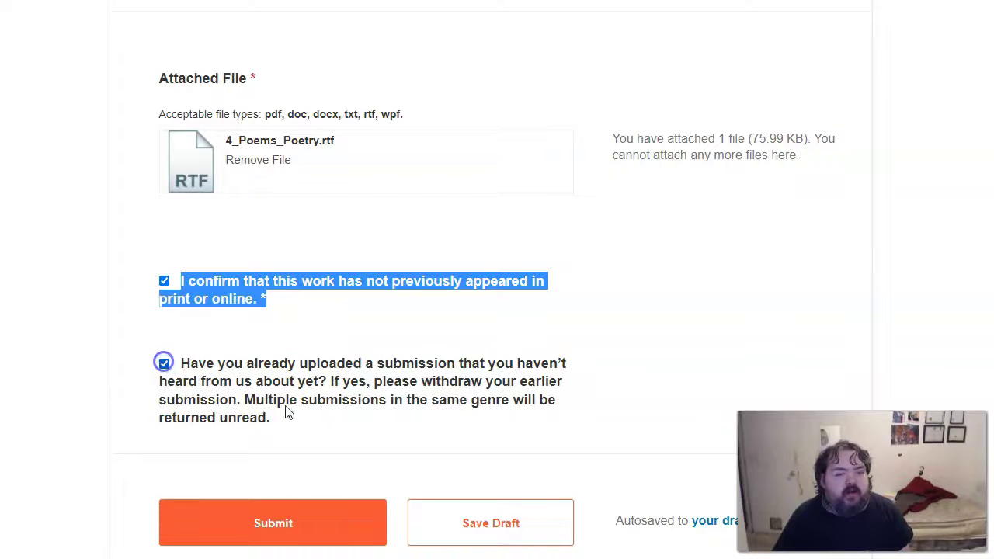
click(314, 521)
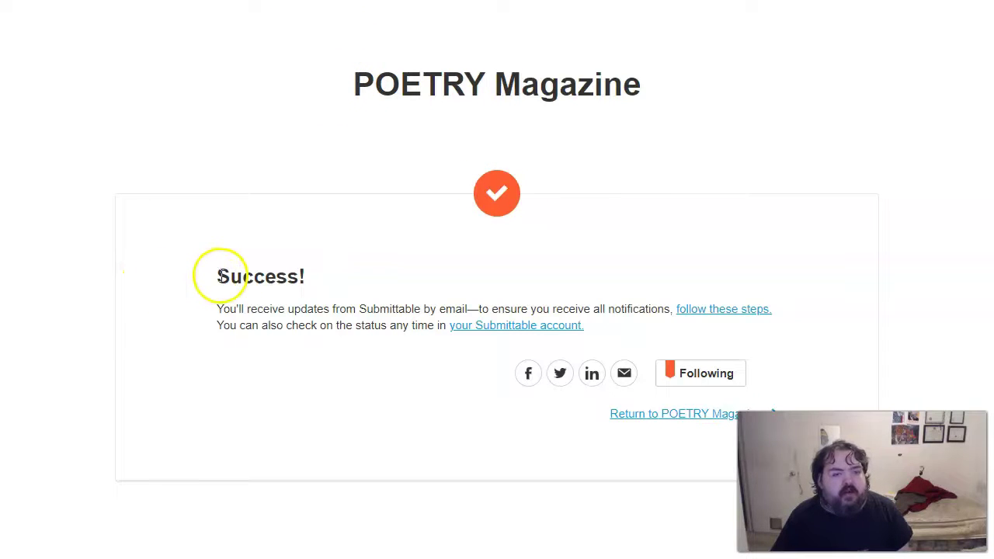
- Highlight the submission success message to read it, clear the selection, and open the Submittable account's submissions list
drag(217, 276, 595, 326)
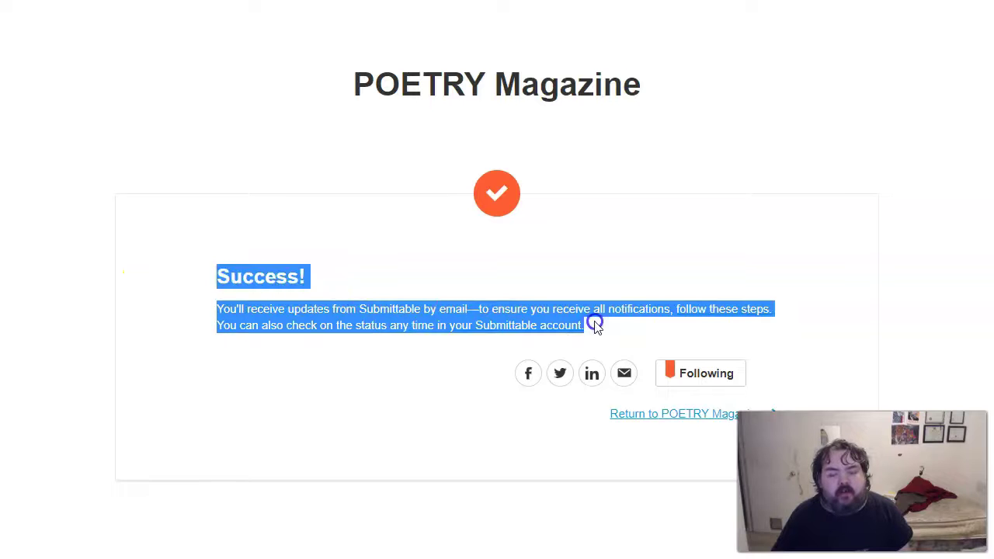
click(539, 162)
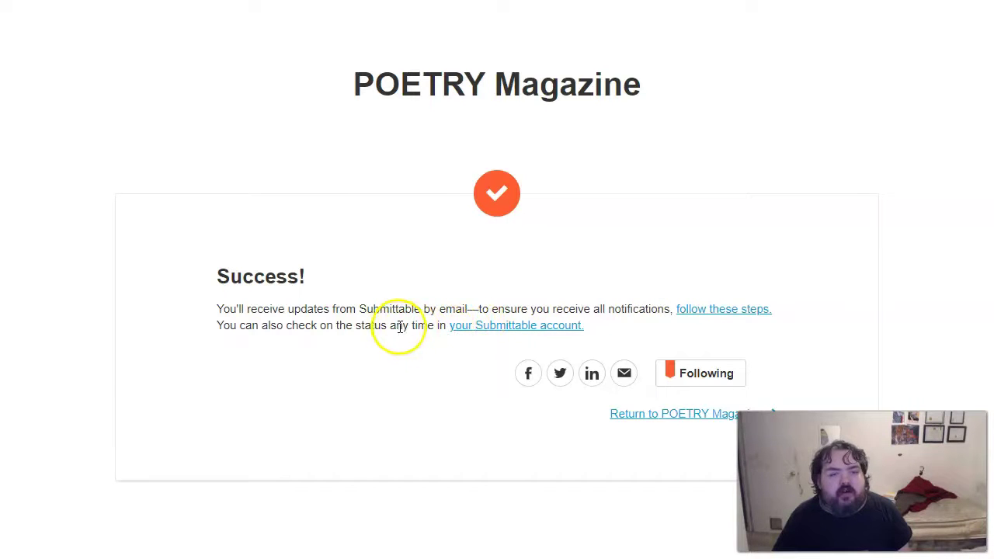
click(445, 333)
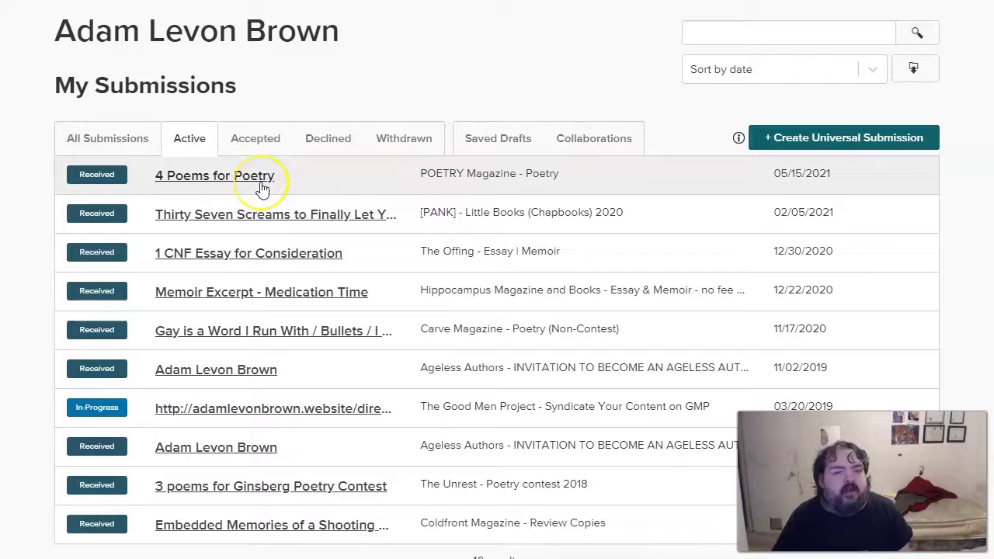
- Open the "4 Poems for Poetry" submission and read its activity, from POETRY's response email to the submitted note
click(192, 177)
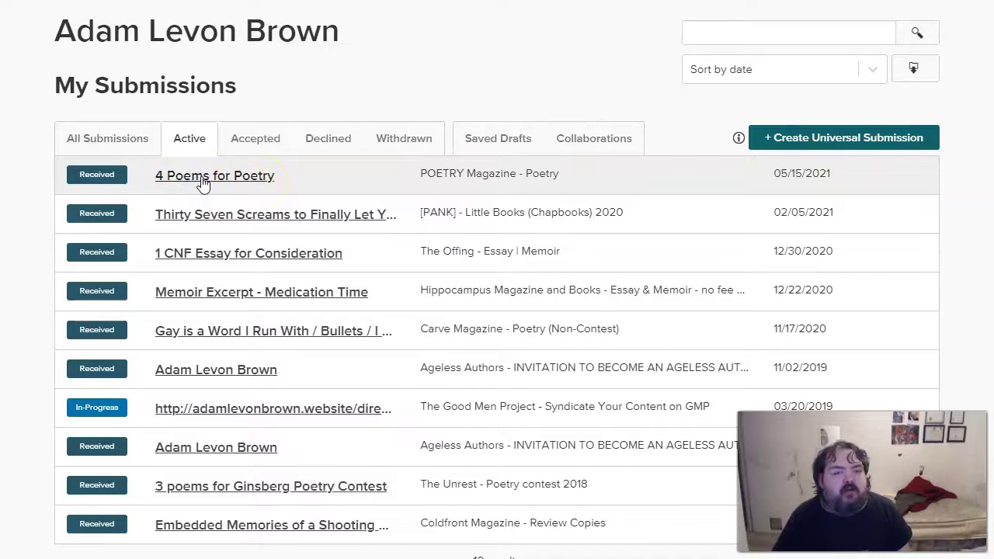
scroll(241, 244, down, 5)
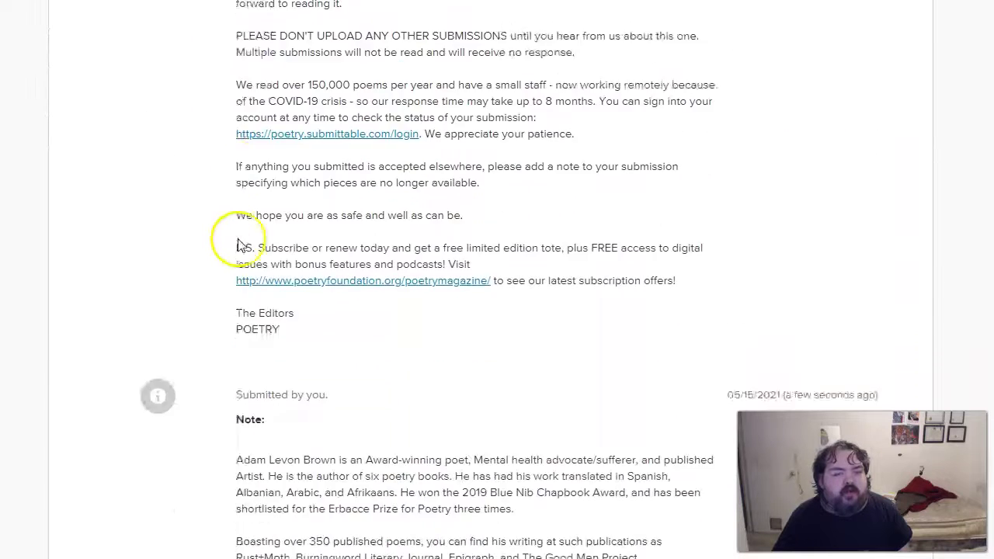
scroll(241, 242, down, 2)
scroll(242, 311, down, 1)
scroll(244, 349, up, 6)
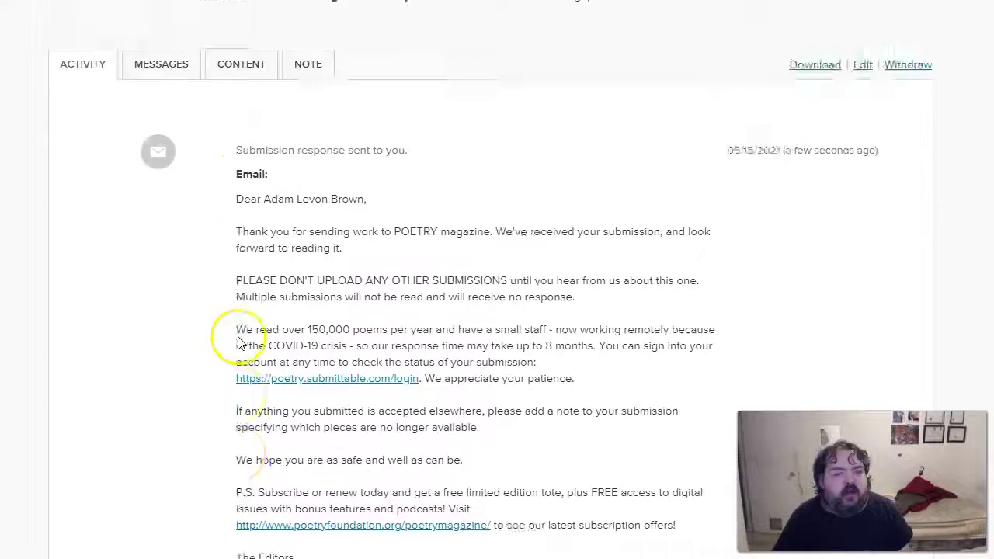
scroll(239, 343, up, 1)
scroll(230, 339, down, 1)
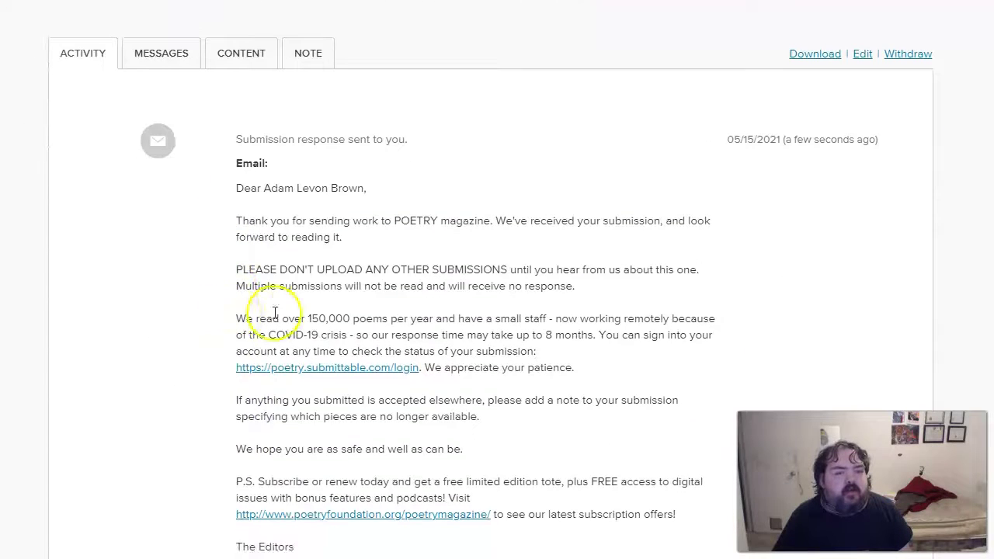
scroll(299, 316, down, 2)
scroll(295, 314, down, 1)
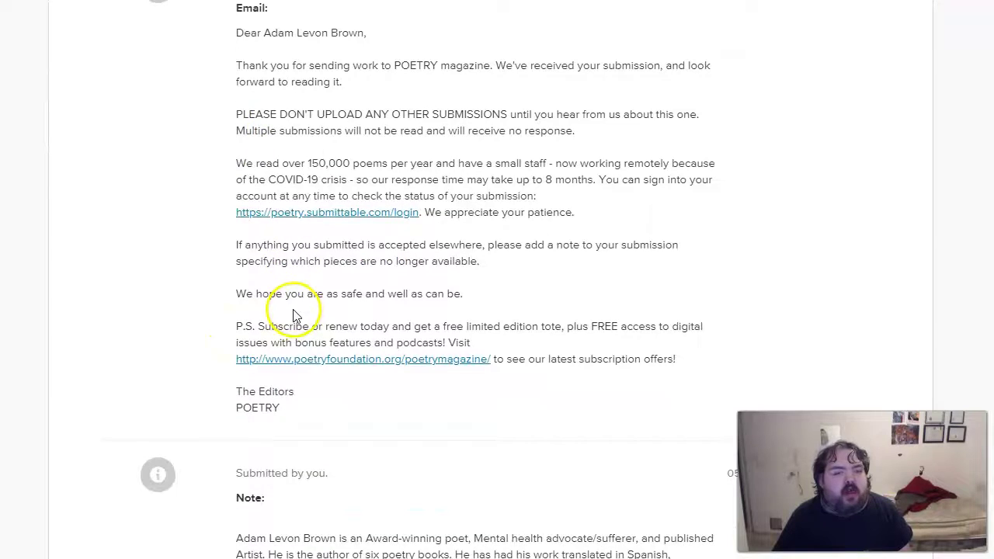
scroll(293, 315, up, 3)
- View the submission's messages, content and note sections, and return to its activity
click(163, 131)
click(239, 132)
click(289, 135)
click(107, 132)
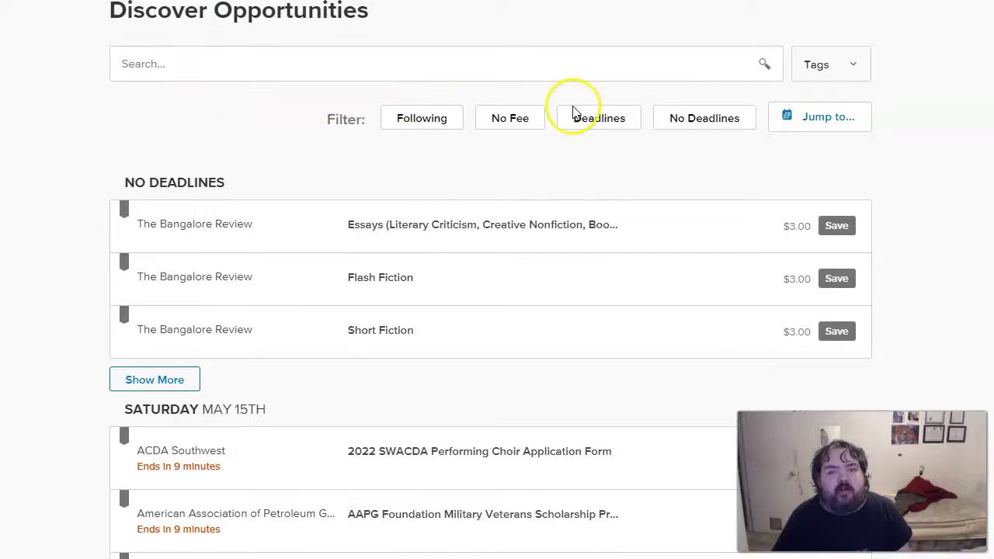
- Examine the Discover Opportunities listings for their deadlines and fees, and look into The Bangalore Review's essays opportunity
scroll(420, 256, down, 3)
scroll(417, 256, down, 10)
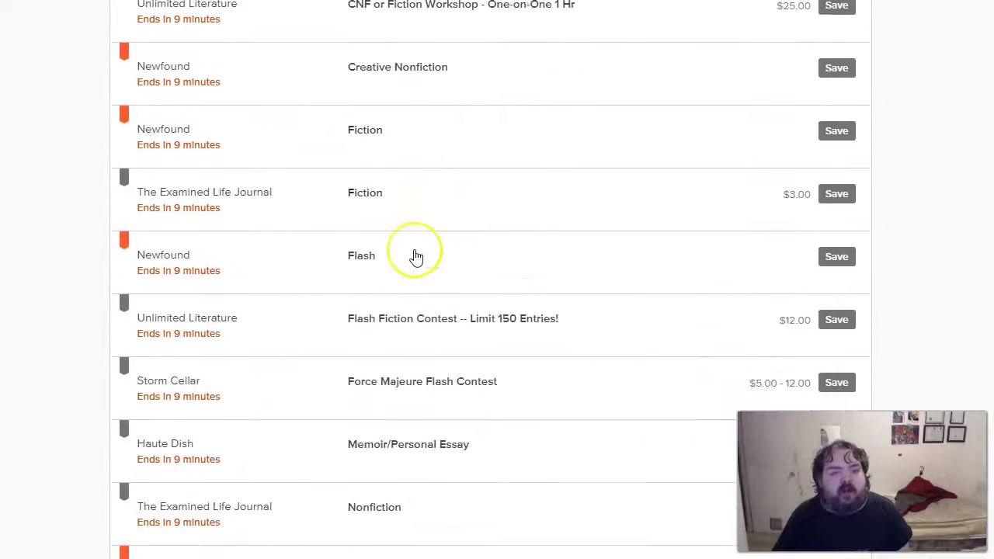
scroll(415, 257, up, 11)
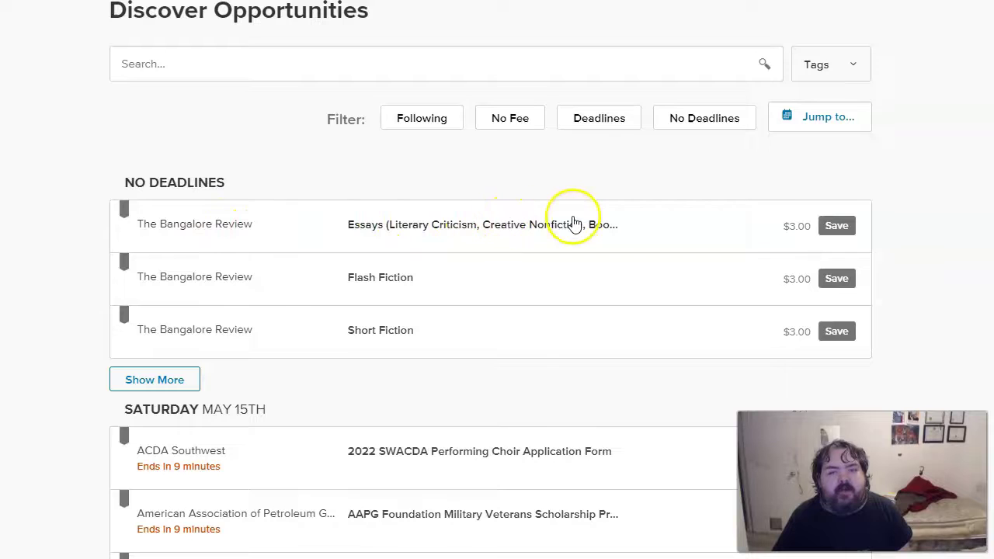
scroll(474, 225, down, 3)
scroll(472, 225, up, 2)
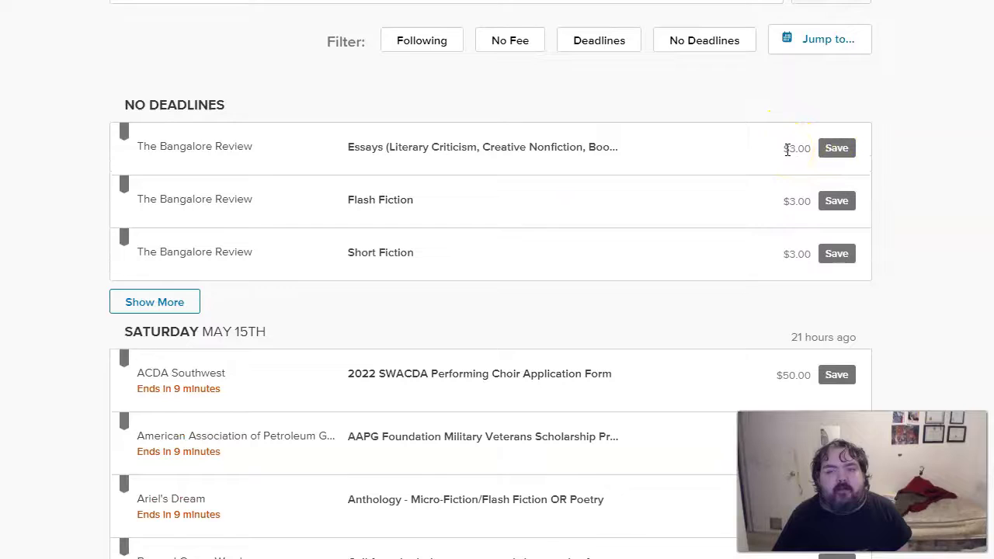
click(230, 151)
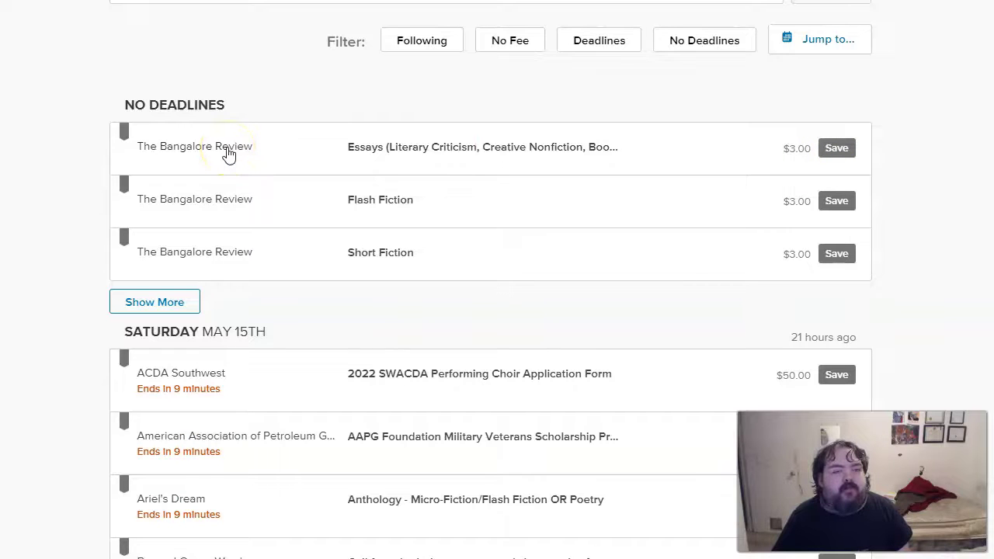
scroll(329, 160, down, 5)
scroll(326, 148, up, 9)
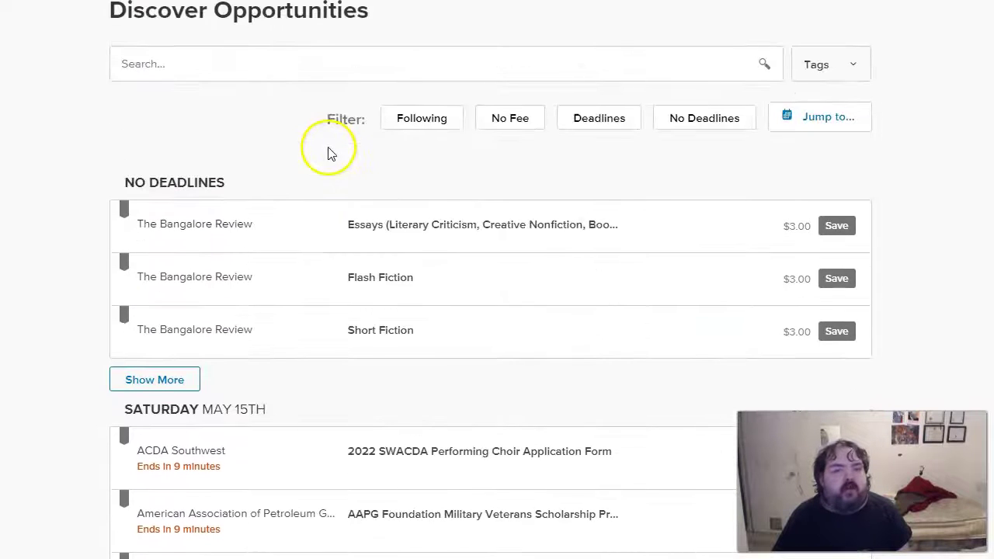
- Filter the Discover Opportunities listings to those with no fee and the suggested tag "poetry"
click(530, 116)
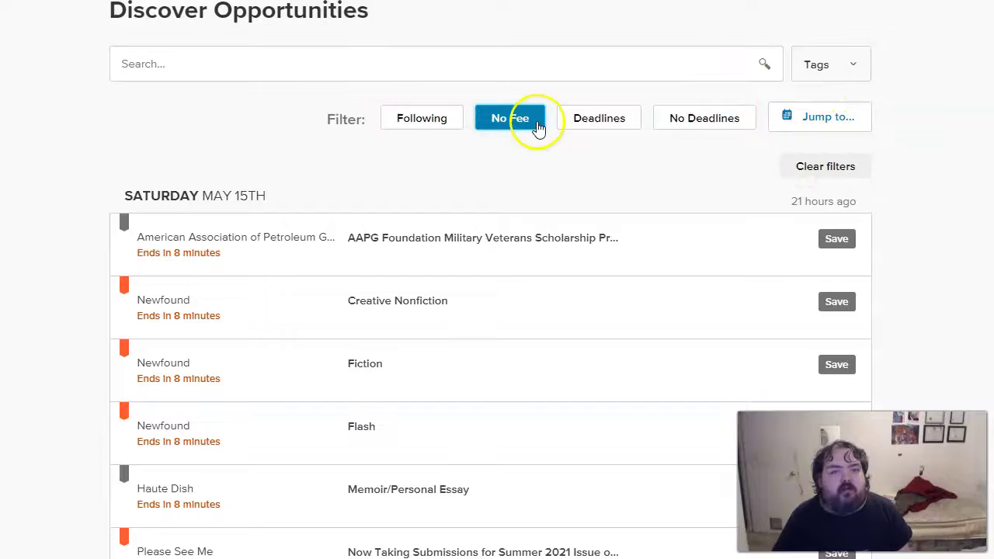
click(186, 61)
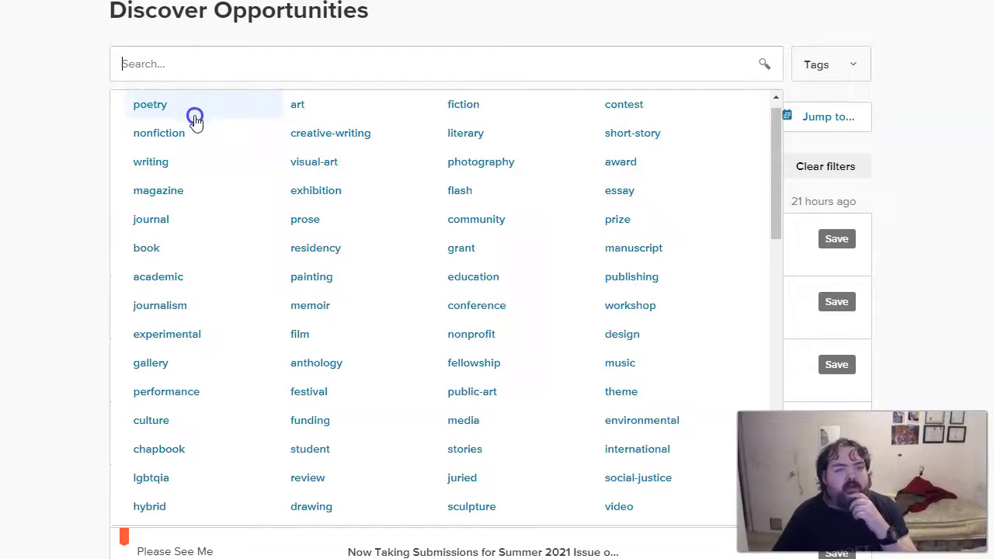
scroll(410, 208, down, 9)
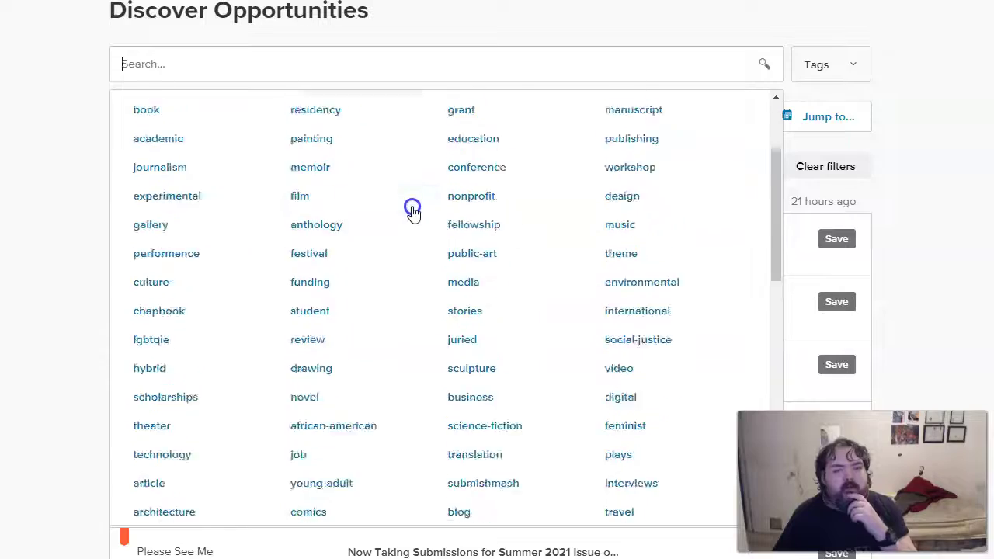
scroll(410, 204, down, 2)
scroll(407, 194, up, 5)
scroll(405, 186, up, 5)
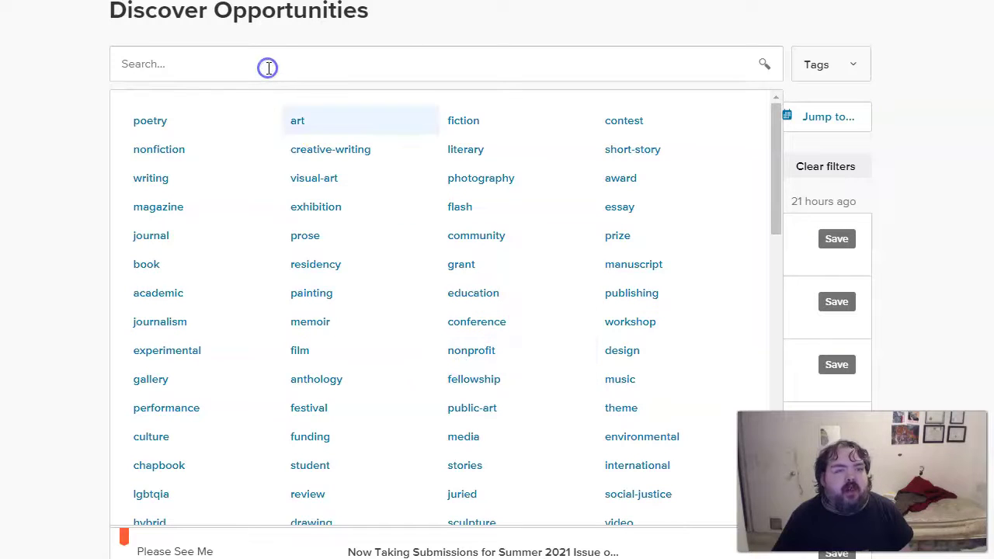
click(216, 128)
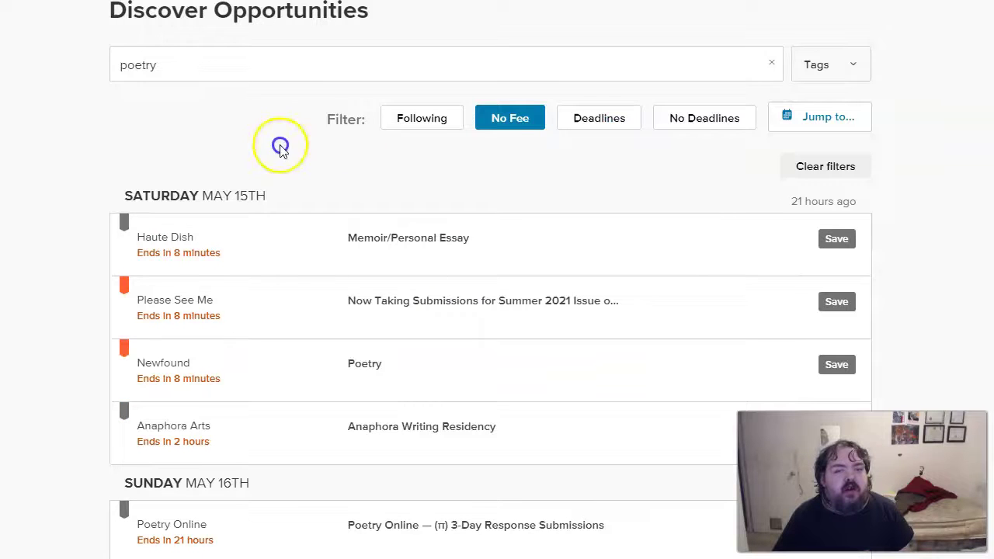
- Remove the No Fee filter and look through the poetry opportunities for their fees and deadlines
click(513, 119)
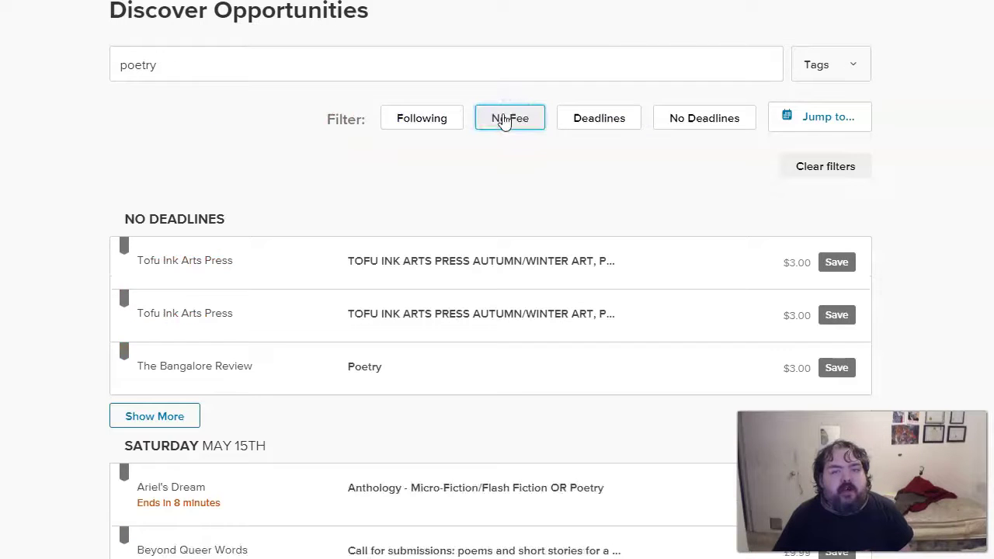
scroll(344, 322, down, 2)
scroll(340, 329, down, 10)
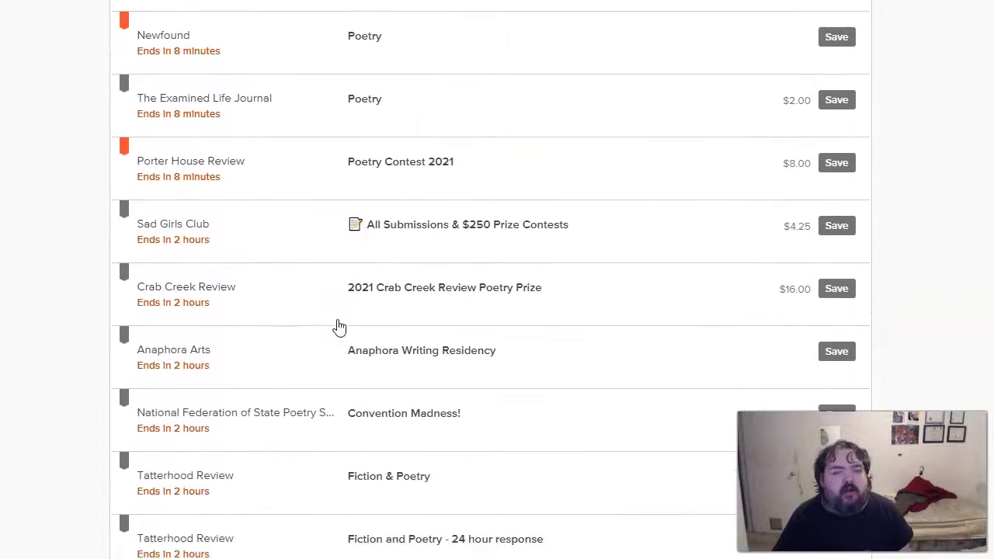
scroll(339, 327, down, 4)
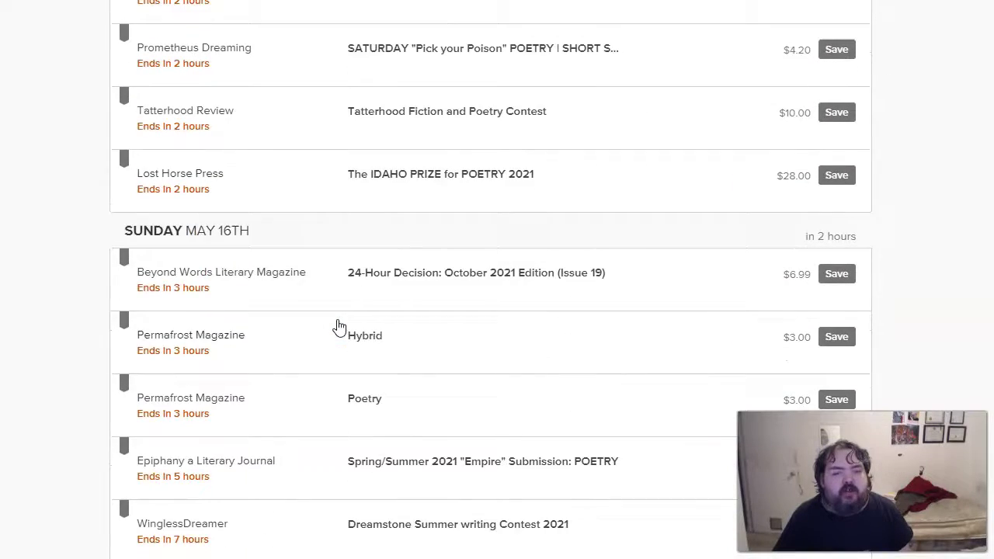
scroll(340, 327, down, 8)
scroll(337, 319, up, 3)
click(342, 317)
scroll(342, 317, up, 20)
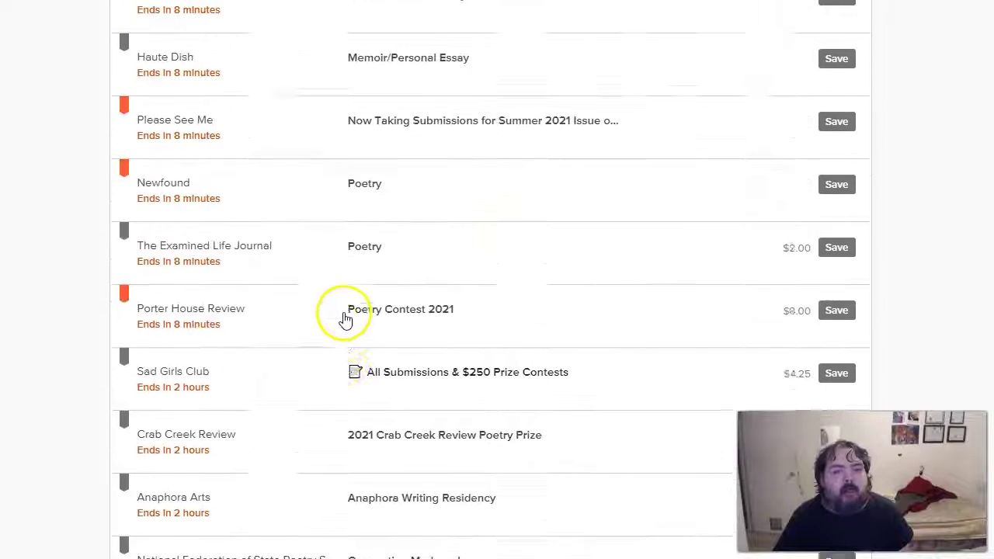
scroll(349, 326, up, 1)
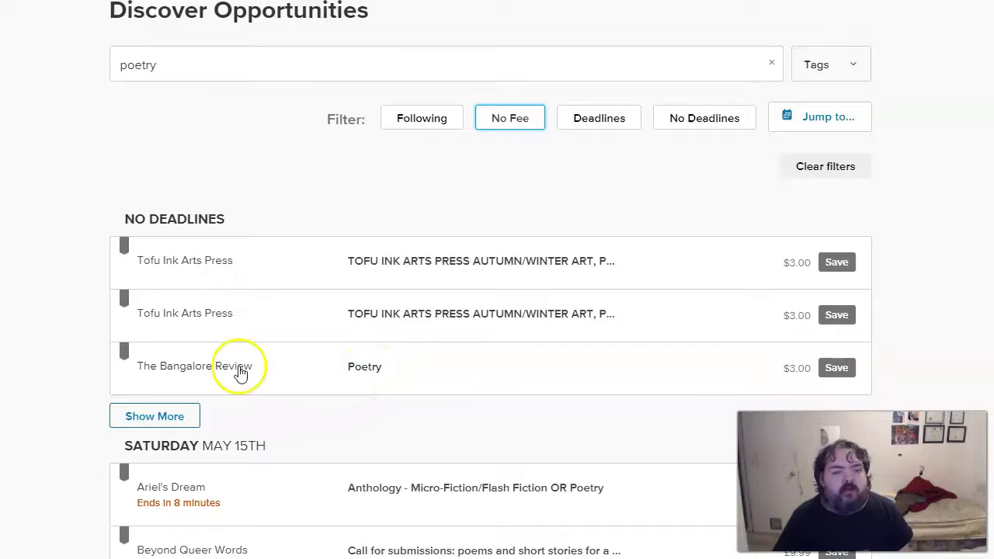
- Open The Bangalore Review's Poetry opportunity and read its tags, submission fee and guidelines
click(349, 372)
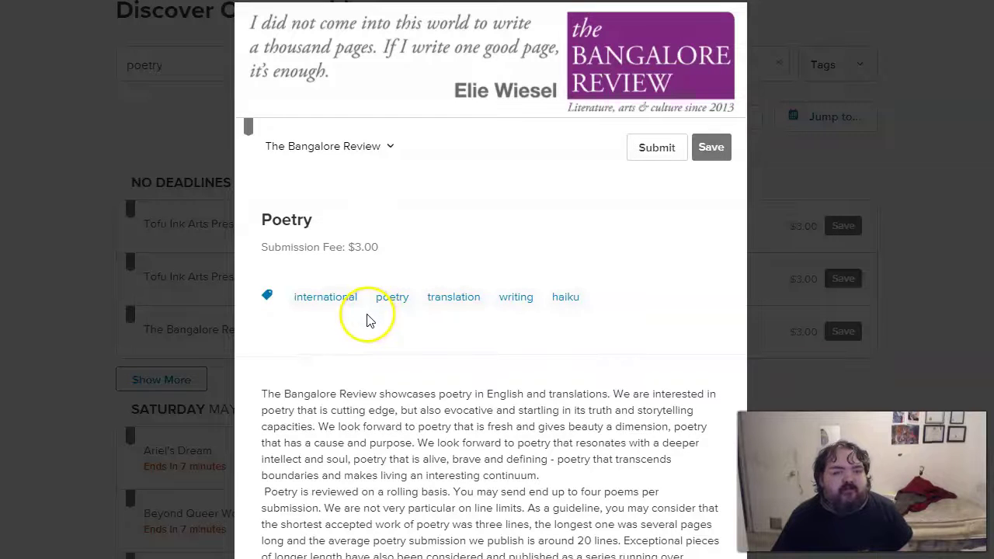
scroll(369, 320, down, 4)
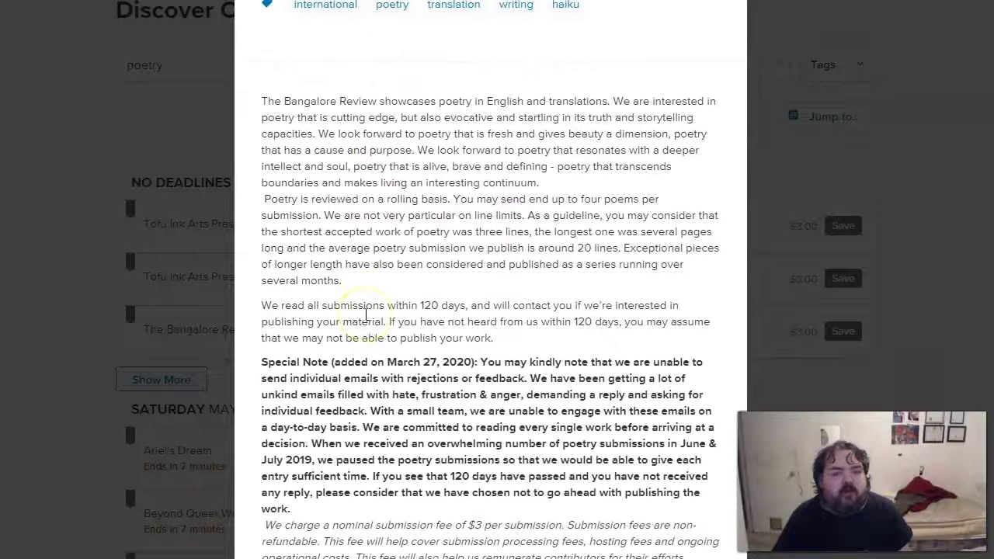
scroll(365, 314, up, 4)
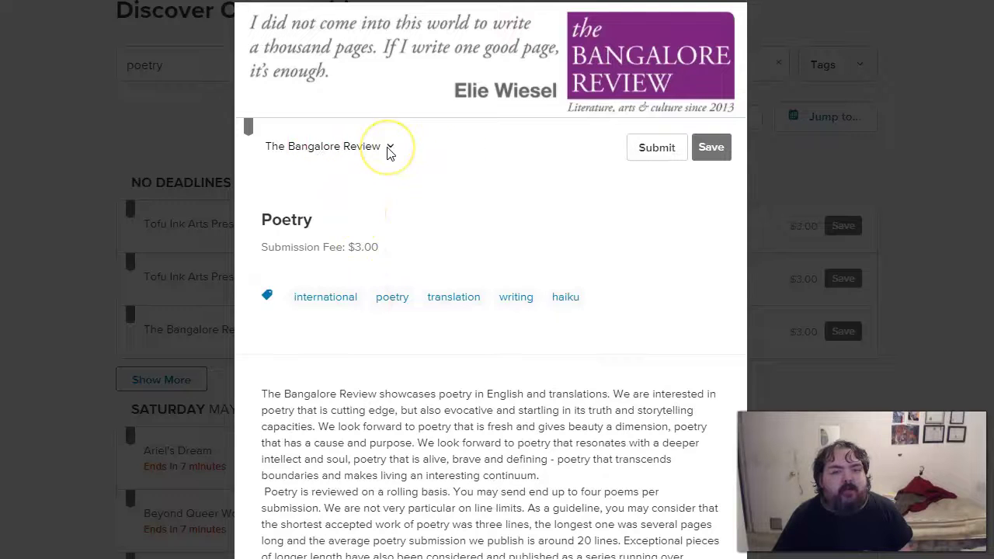
scroll(413, 211, down, 3)
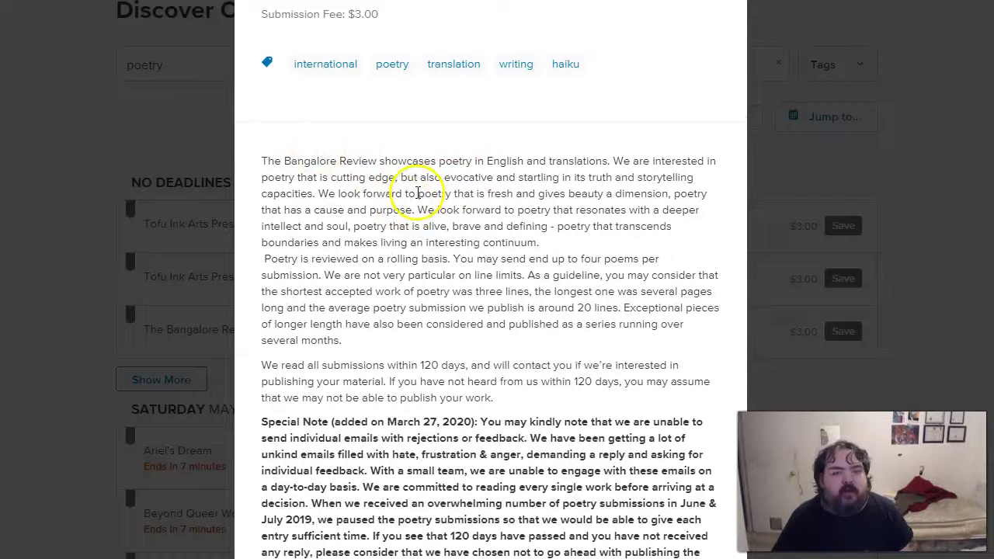
scroll(386, 280, down, 1)
scroll(386, 280, up, 4)
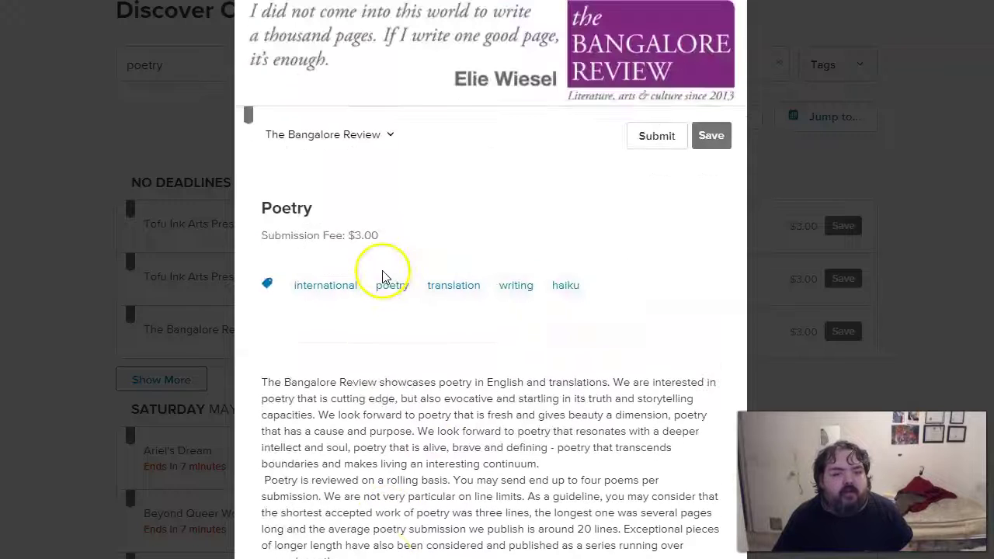
- Toggle the saved state of The Bangalore Review's Poetry opportunity and open its submission form
click(721, 147)
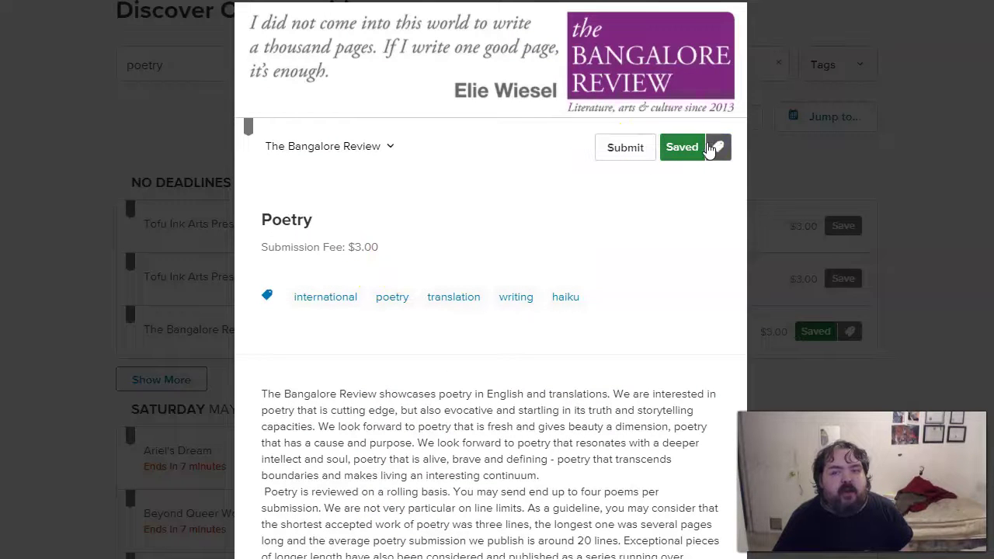
click(697, 151)
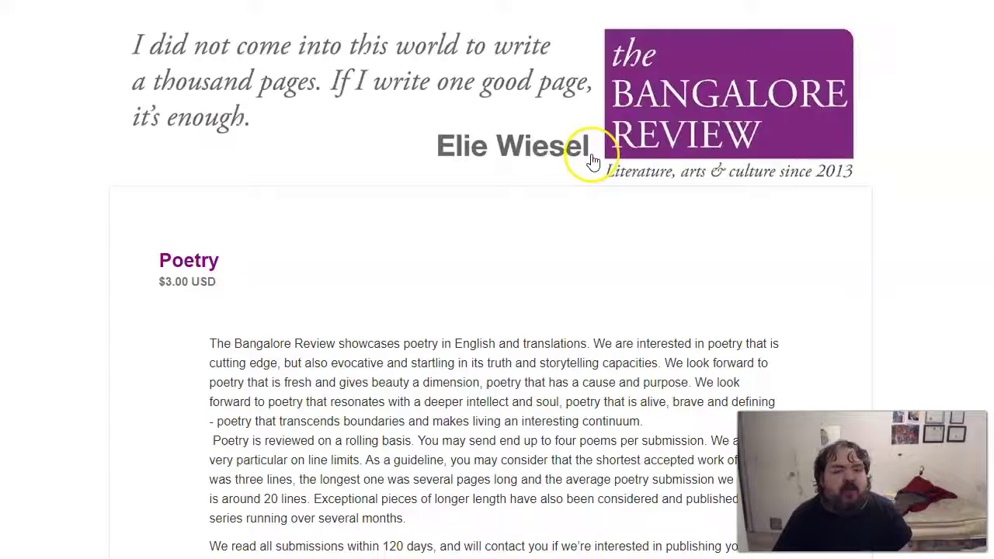
- Examine The Bangalore Review's Poetry submission form, including its guidelines, title, cover letter, file upload and payment sections
scroll(382, 244, down, 10)
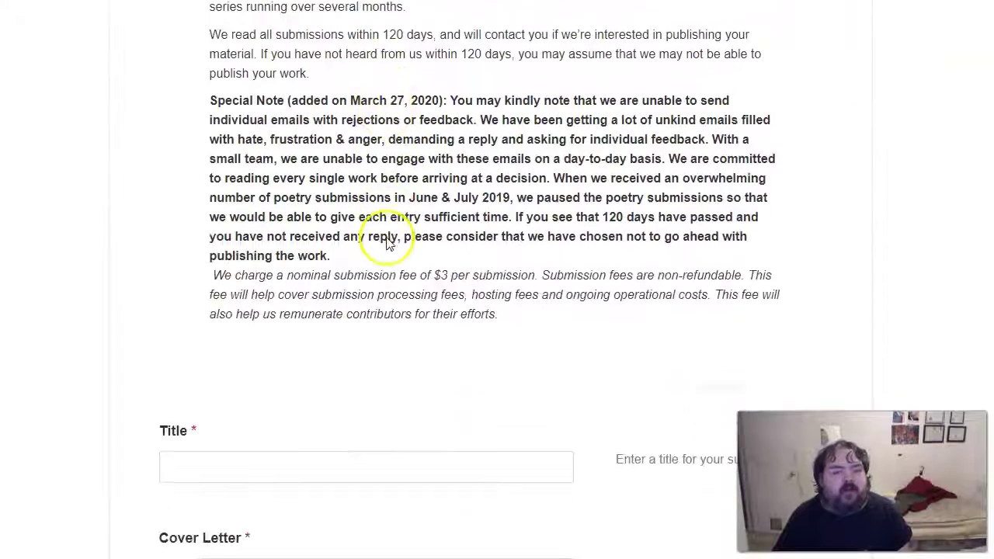
scroll(390, 243, down, 4)
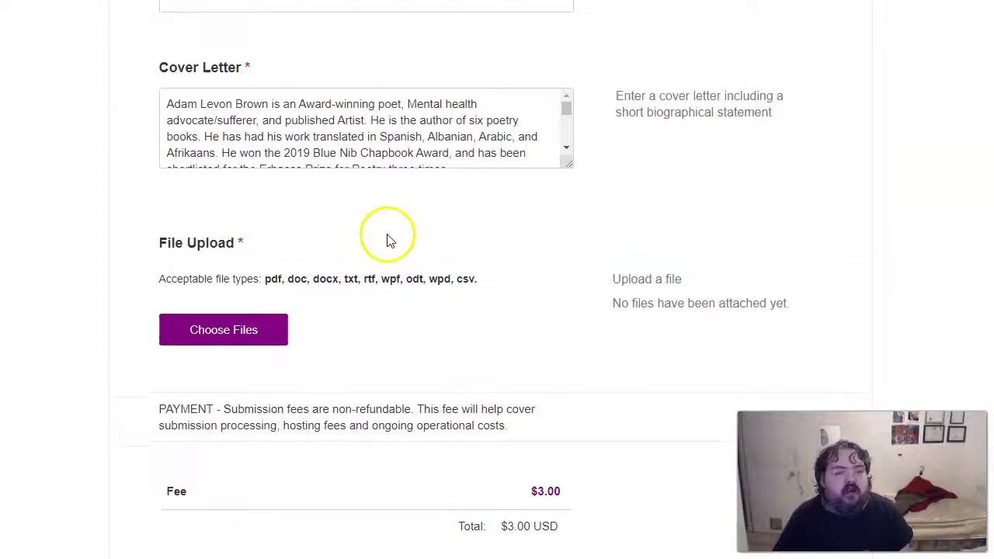
scroll(390, 240, down, 4)
scroll(390, 237, up, 7)
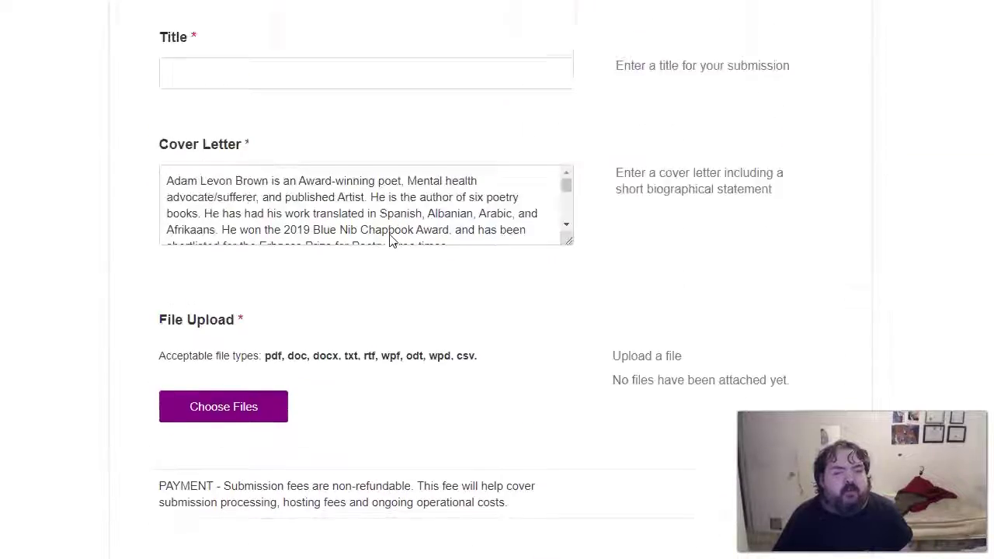
scroll(390, 233, up, 2)
scroll(390, 237, down, 7)
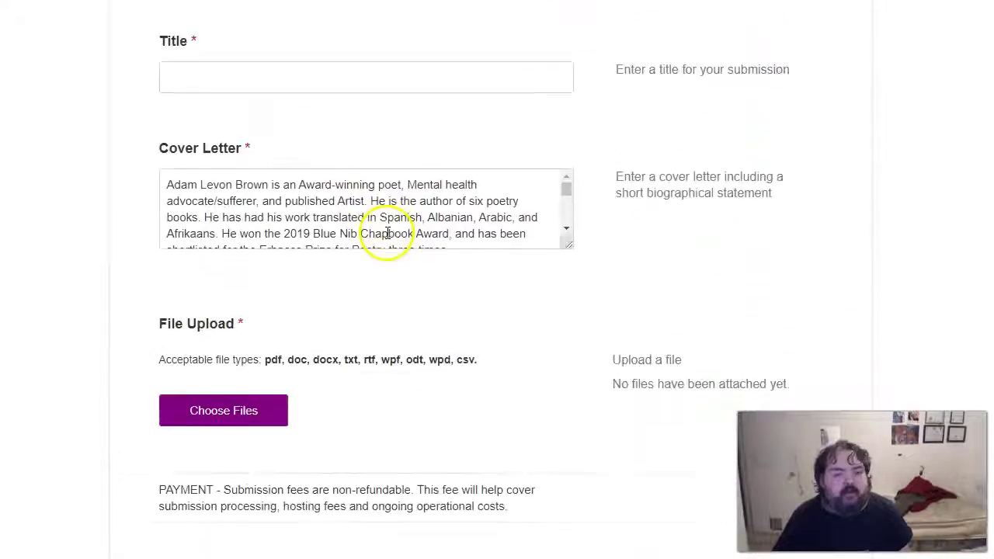
scroll(390, 239, down, 2)
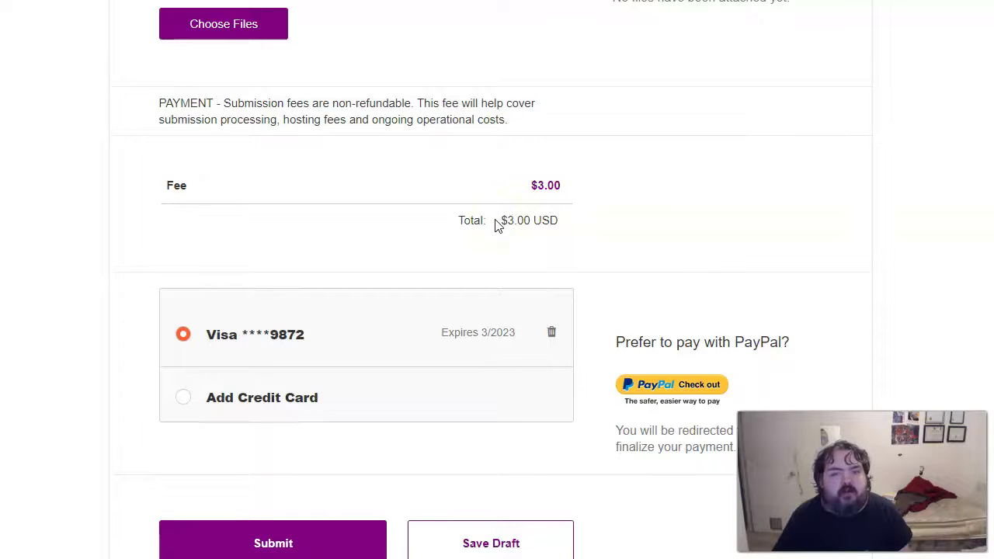
scroll(492, 225, up, 8)
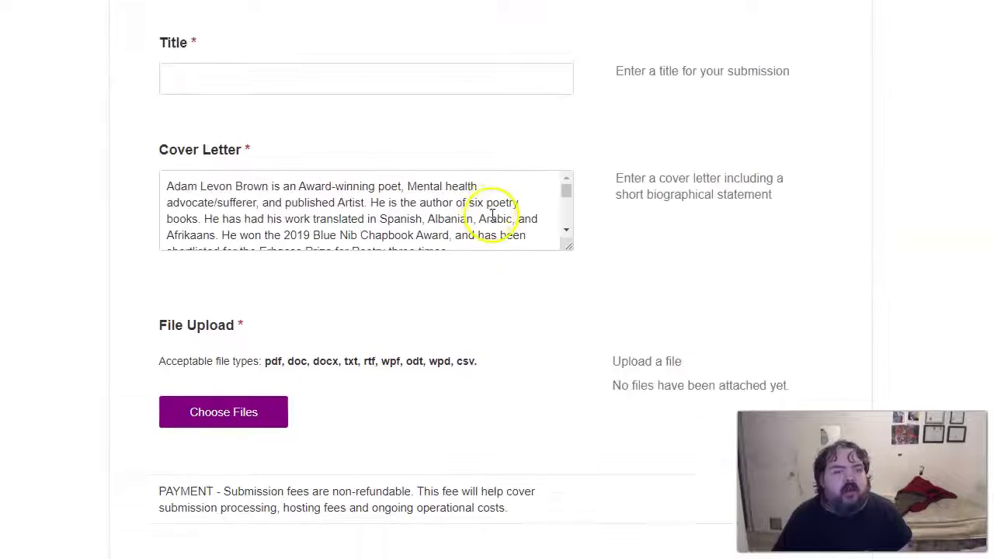
scroll(475, 198, up, 8)
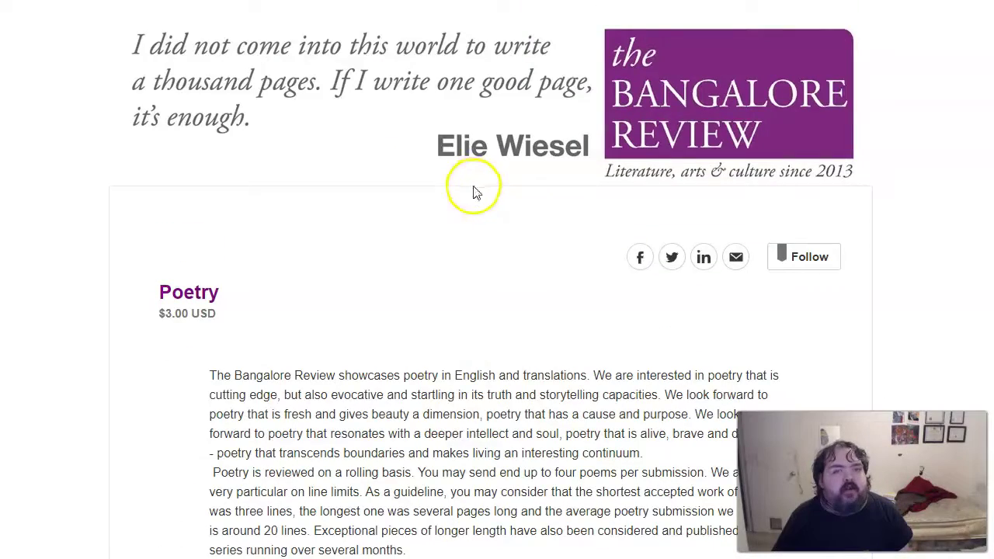